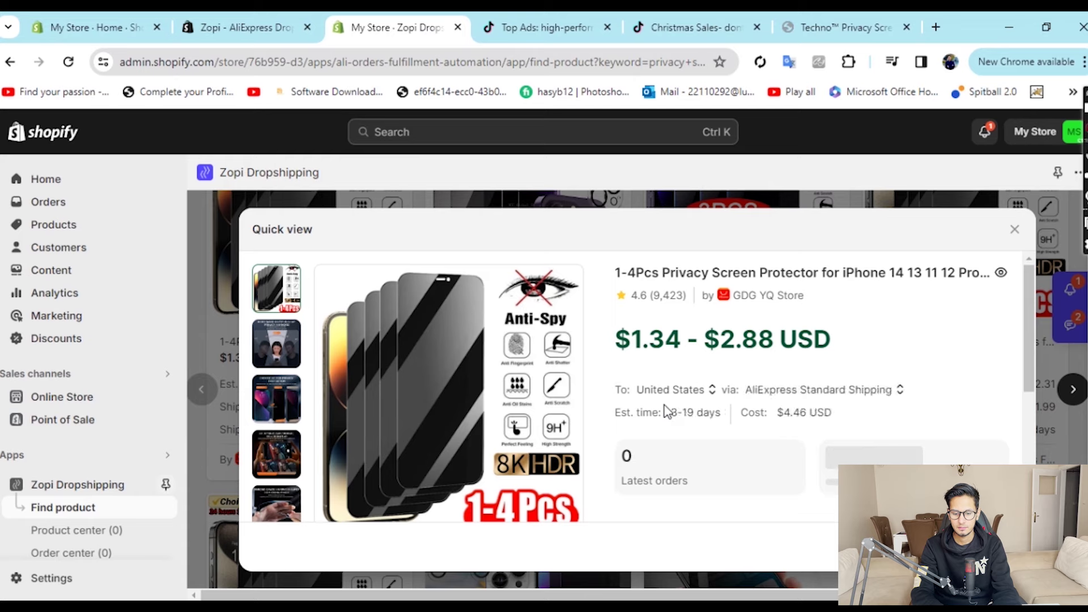
# - Review the cost chart, shipping details and photos of the GDG YQ Store privacy screen protector, closing its quick view when done
pyautogui.scroll(-5, 706, 362)
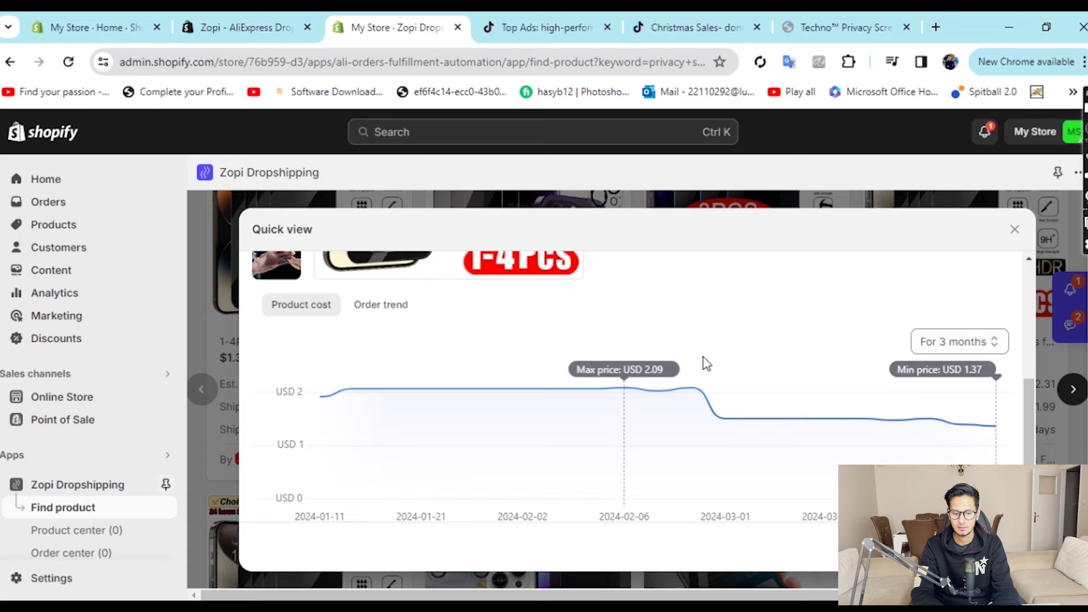
pyautogui.scroll(5, 706, 363)
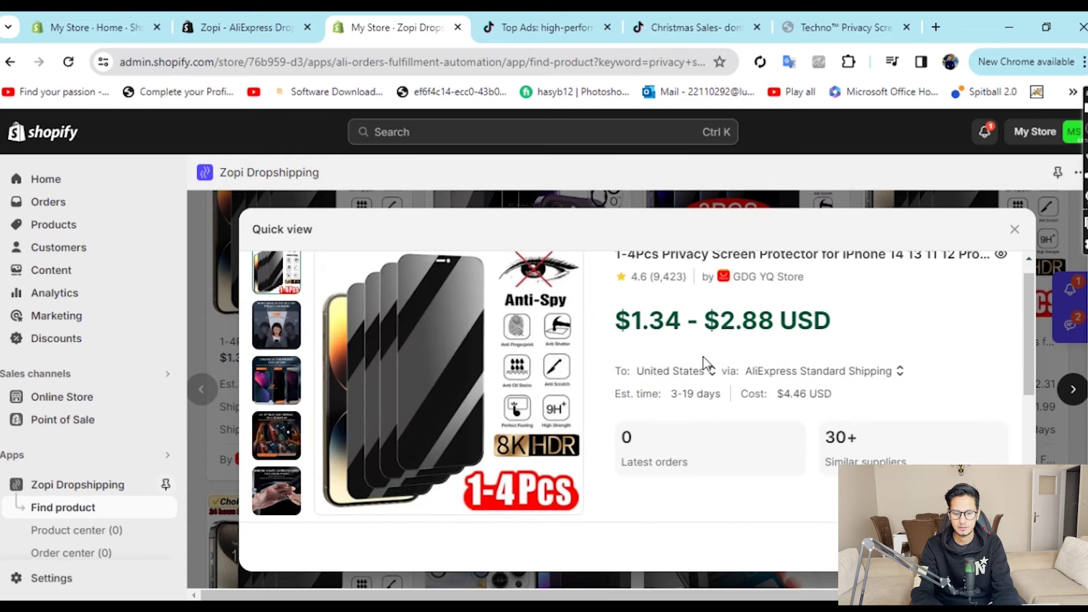
pyautogui.click(275, 347)
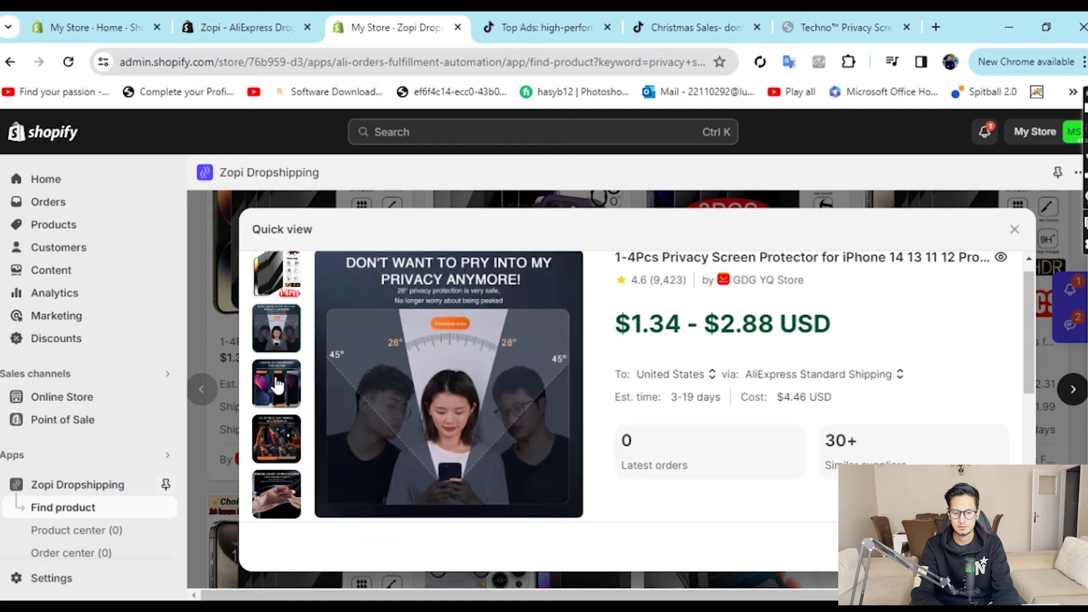
pyautogui.click(277, 382)
pyautogui.click(282, 438)
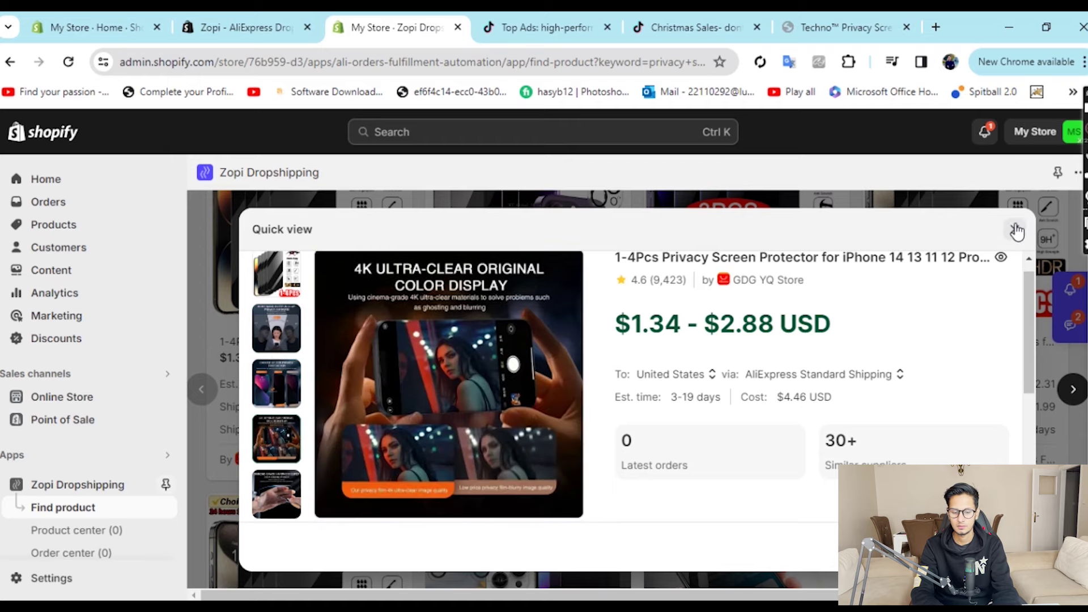
pyautogui.click(1015, 230)
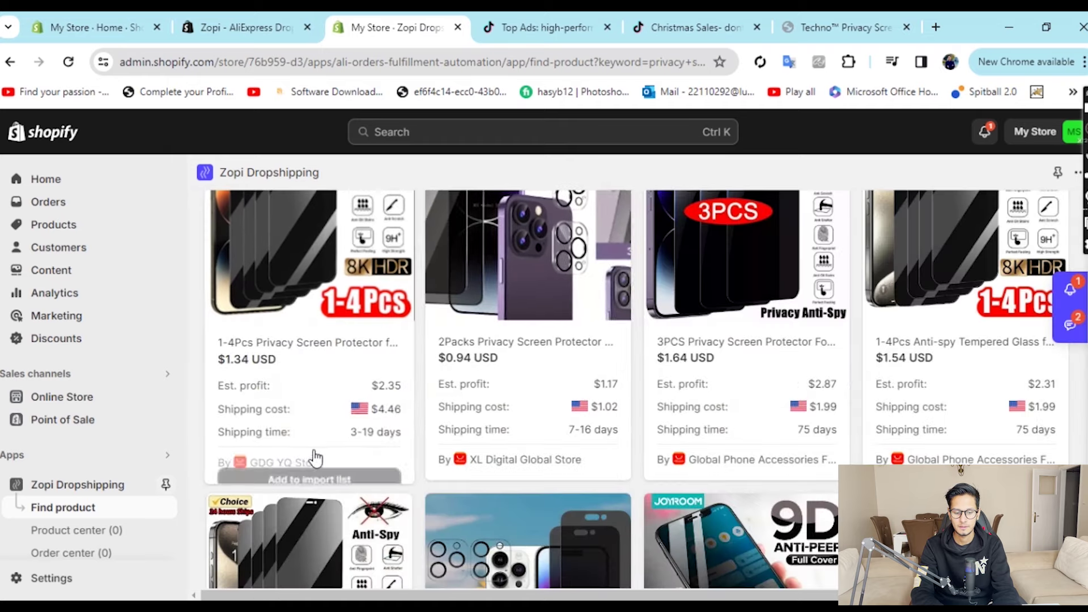
# - Add the $1.34 1-4Pcs Privacy Screen Protector to the import list and open it in the product editor
pyautogui.moveTo(359, 418)
pyautogui.click(336, 432)
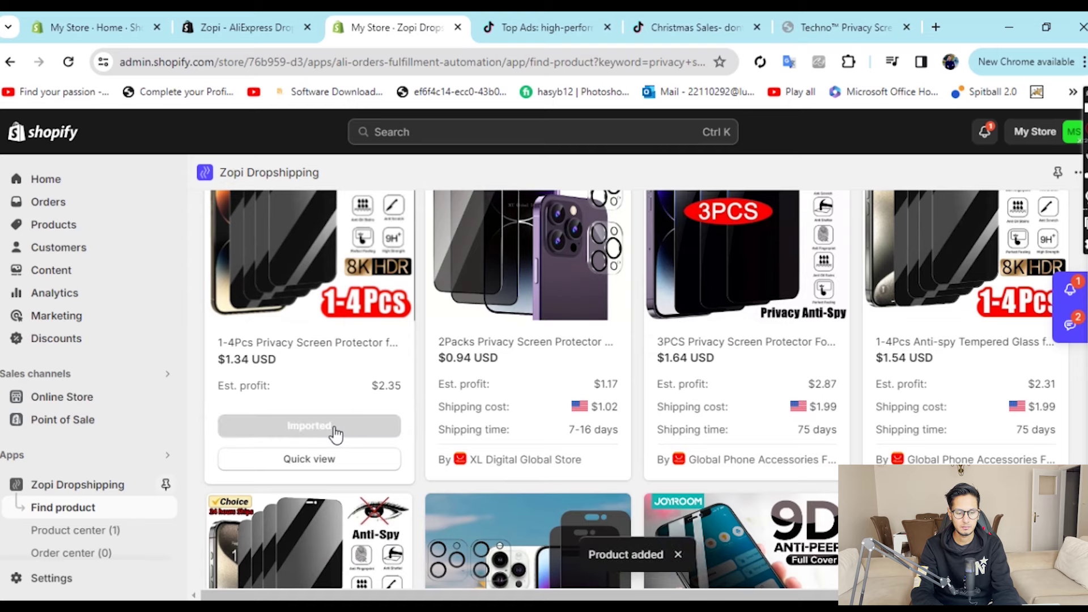
pyautogui.click(51, 531)
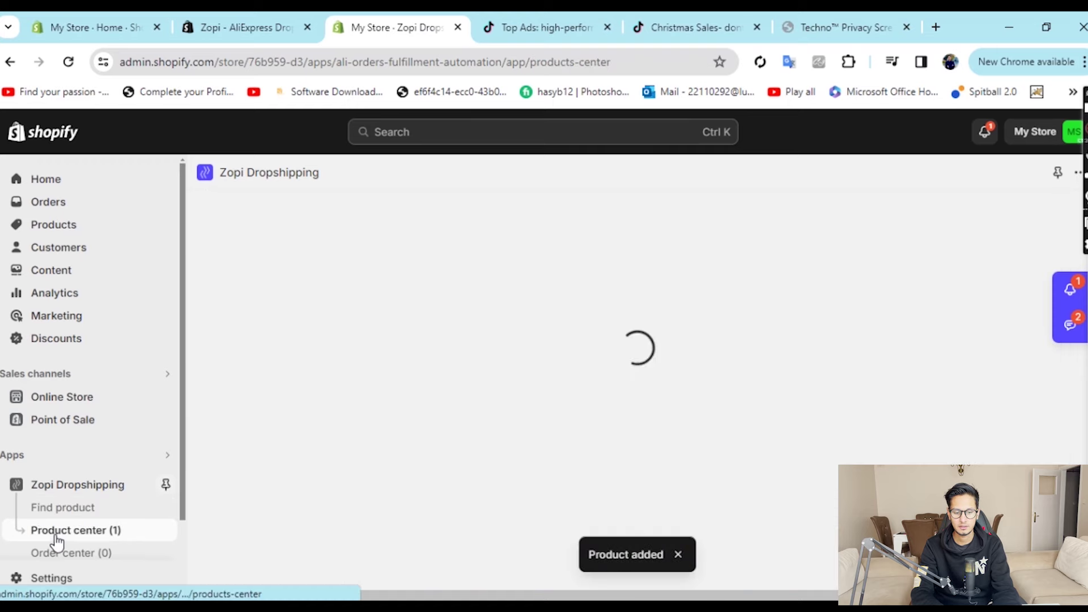
pyautogui.click(414, 499)
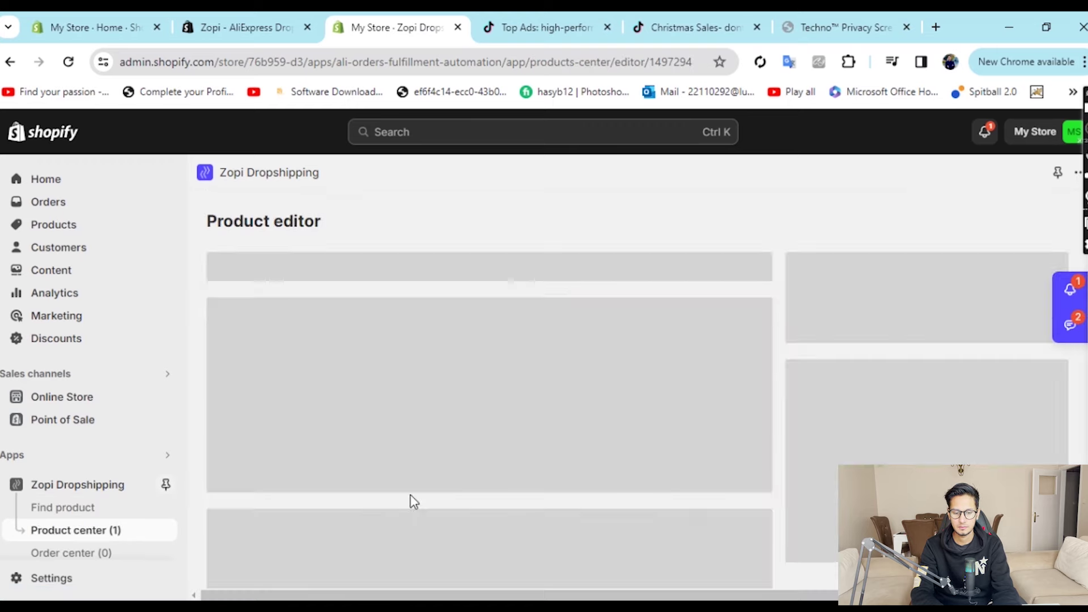
# - Replace the imported product's title with "Privacy Savvy Screen Protector"
pyautogui.click(395, 319)
pyautogui.hotkey('ctrl', 'a')
pyautogui.press('Home')
pyautogui.hotkey('ctrl', 'a')
pyautogui.write('Pri')
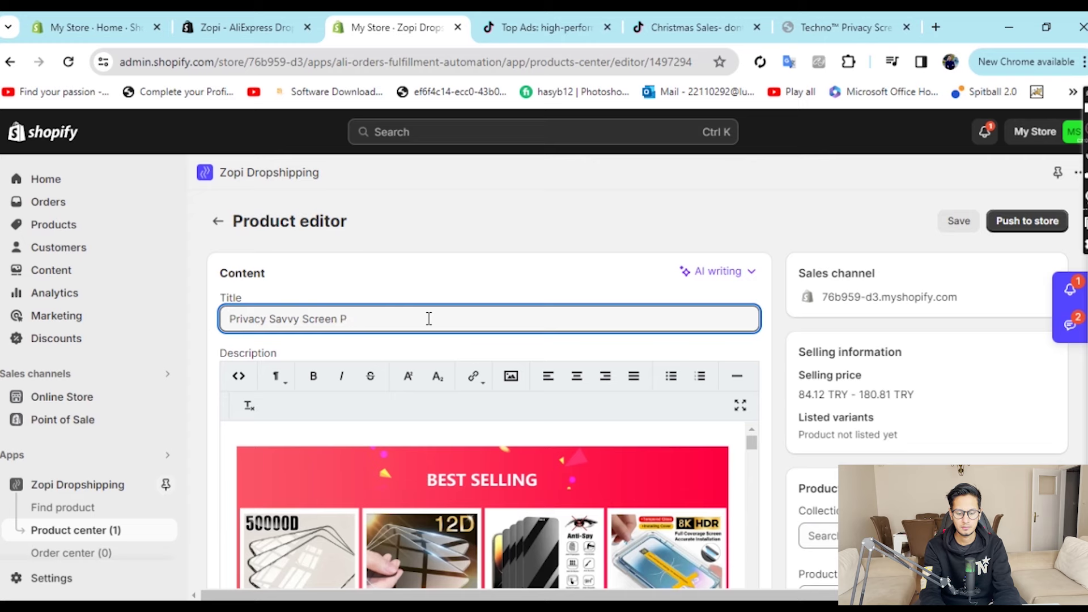
pyautogui.write('tector')
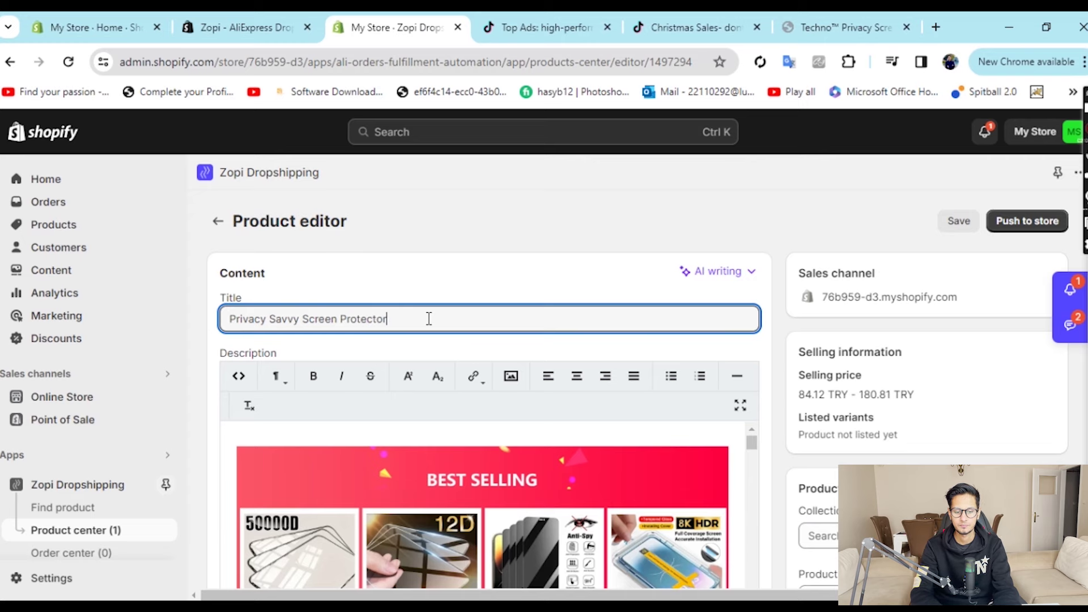
# - Examine the supplier's images in the product description, including the best-selling banner and the feature comparison graphics
pyautogui.scroll(-5, 509, 352)
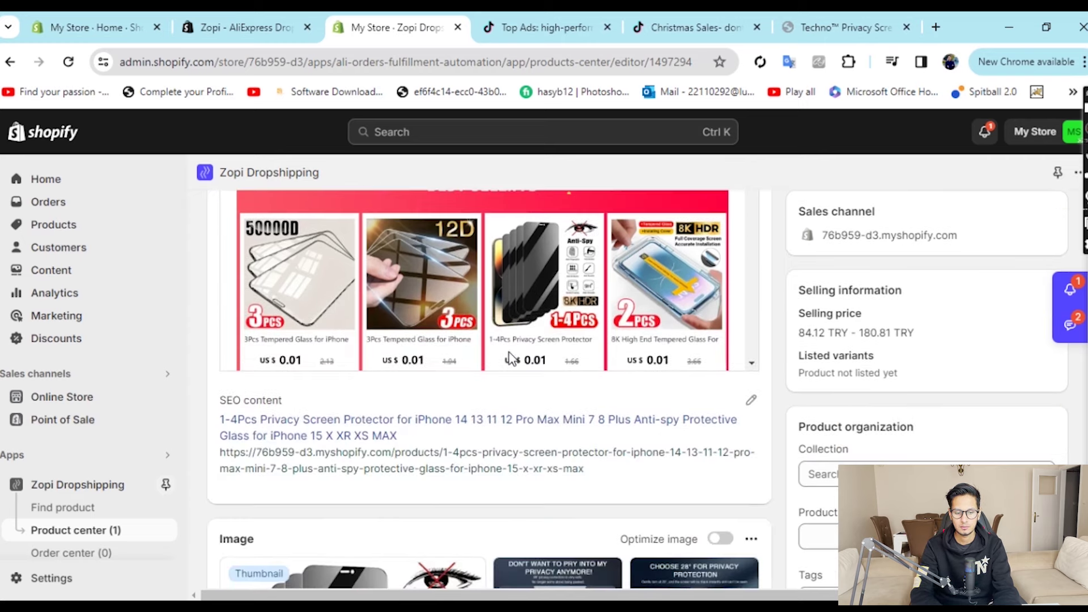
pyautogui.scroll(3, 421, 383)
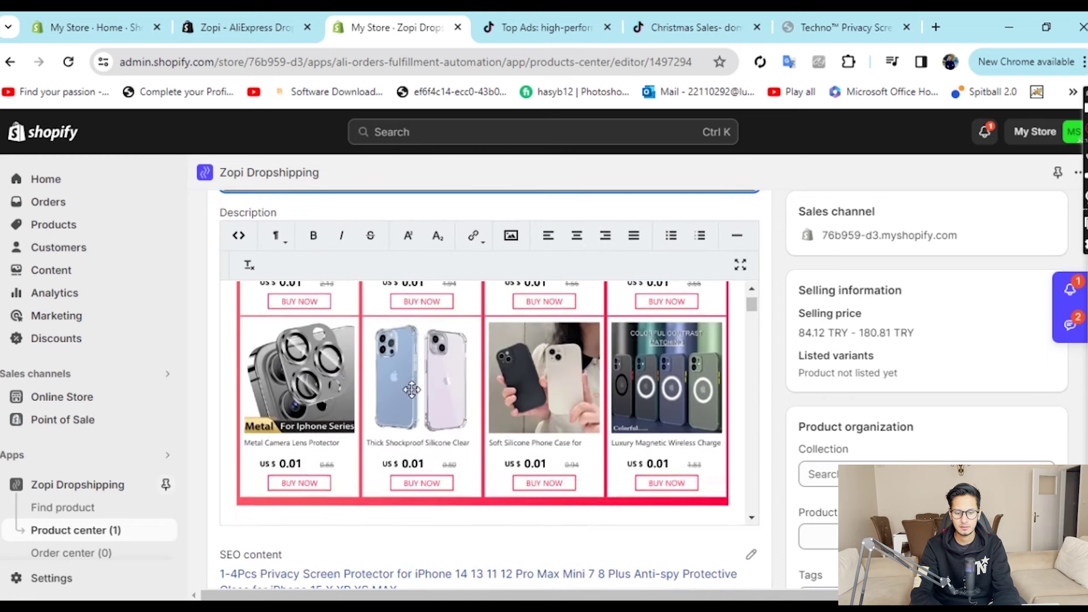
pyautogui.scroll(1, 412, 389)
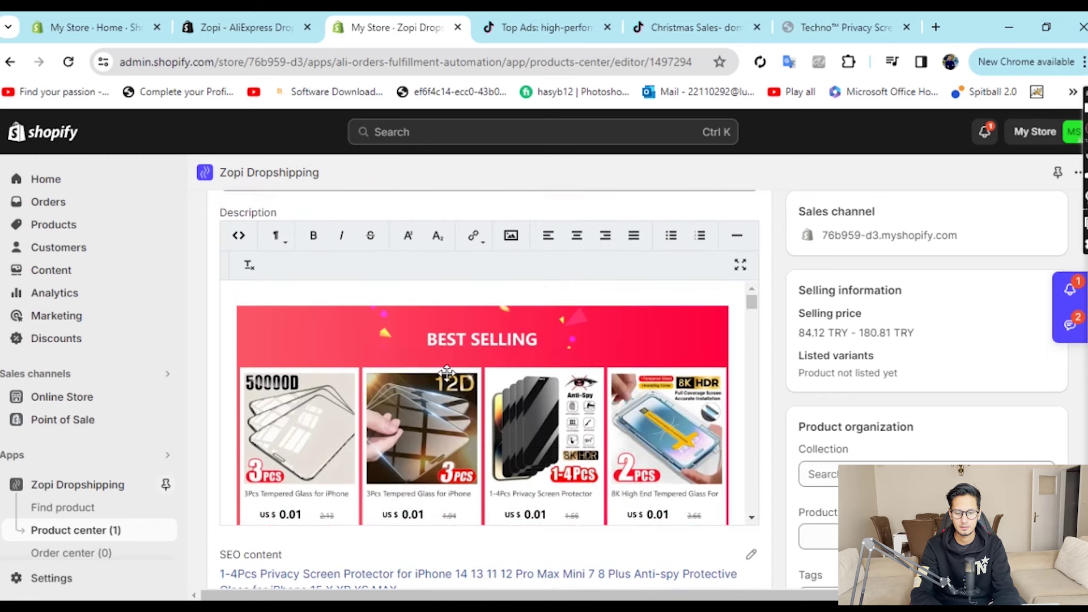
pyautogui.scroll(-3, 446, 372)
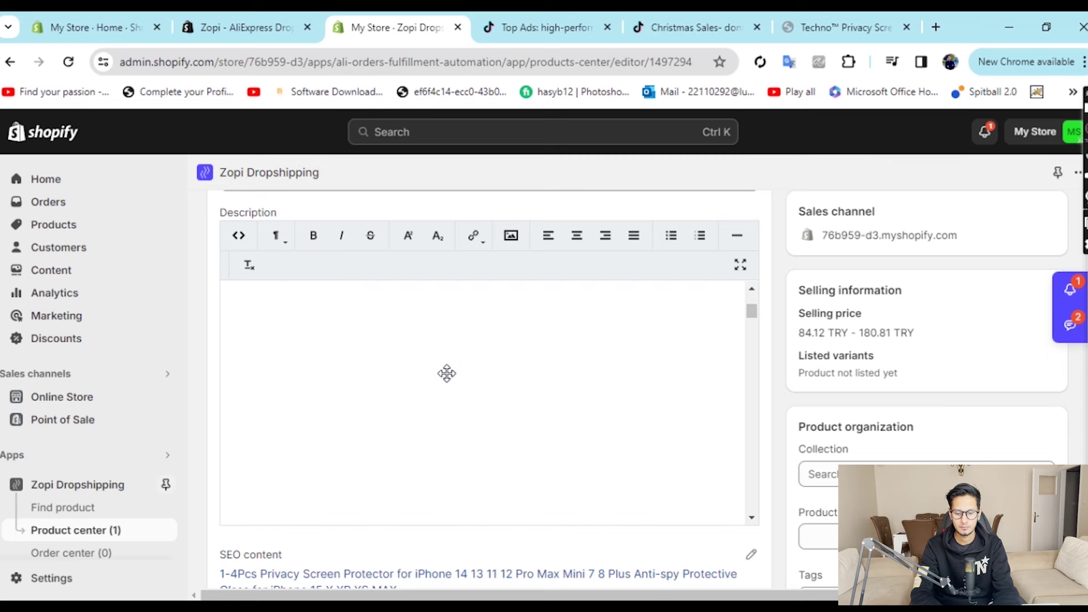
pyautogui.scroll(-4, 504, 418)
pyautogui.scroll(-5, 565, 325)
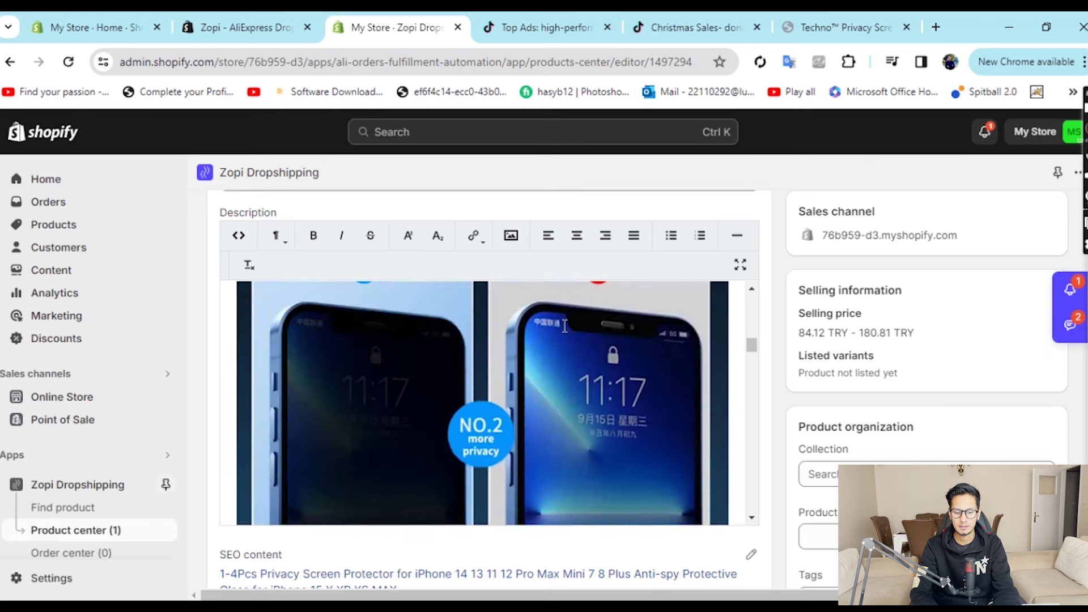
pyautogui.scroll(-3, 564, 325)
pyautogui.scroll(3, 565, 326)
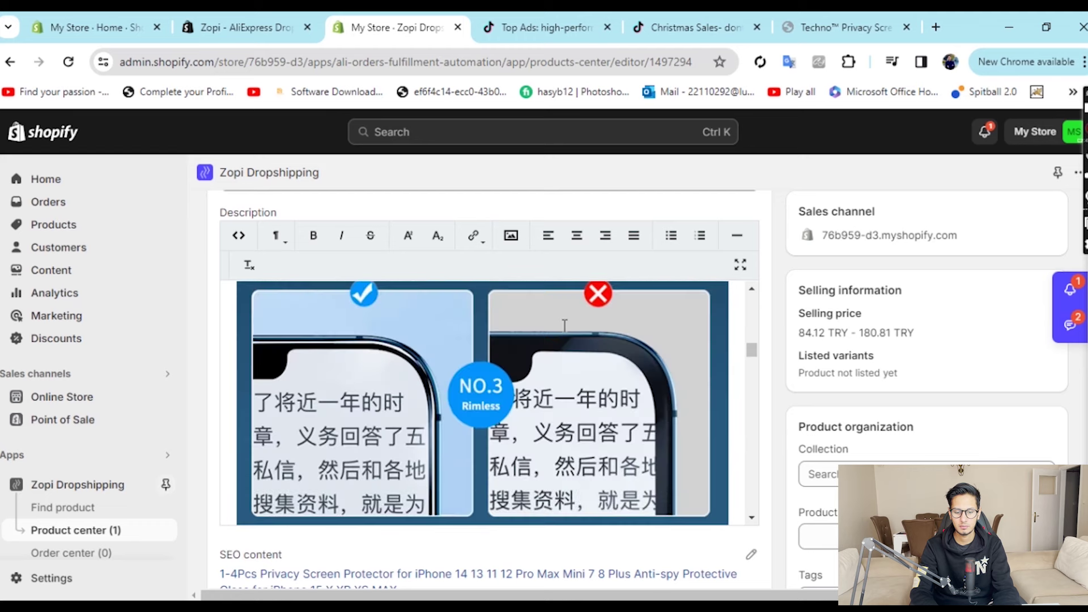
pyautogui.scroll(-8, 475, 429)
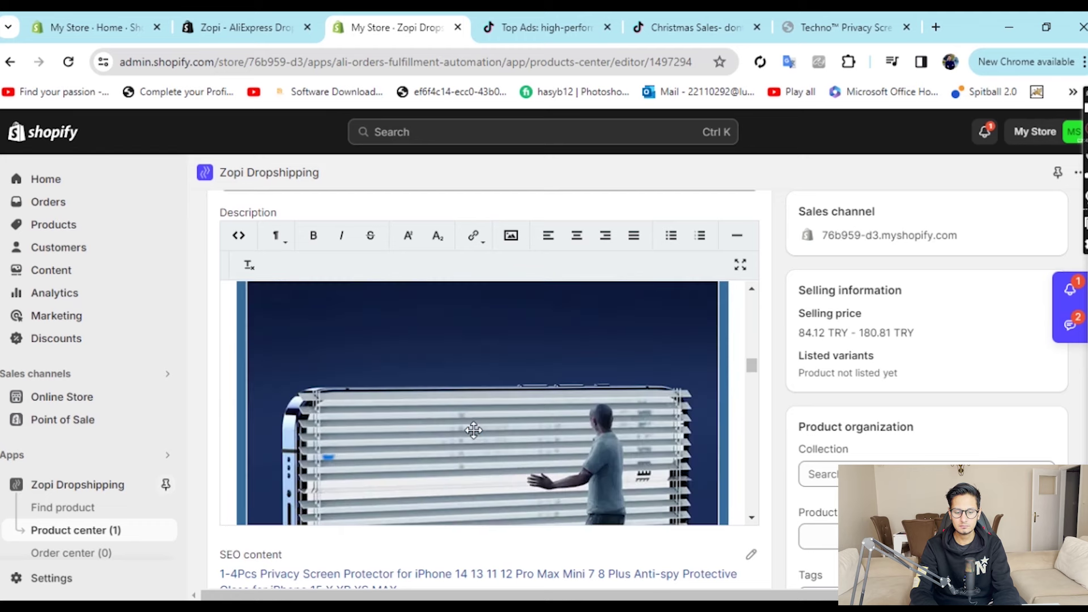
pyautogui.scroll(6, 473, 430)
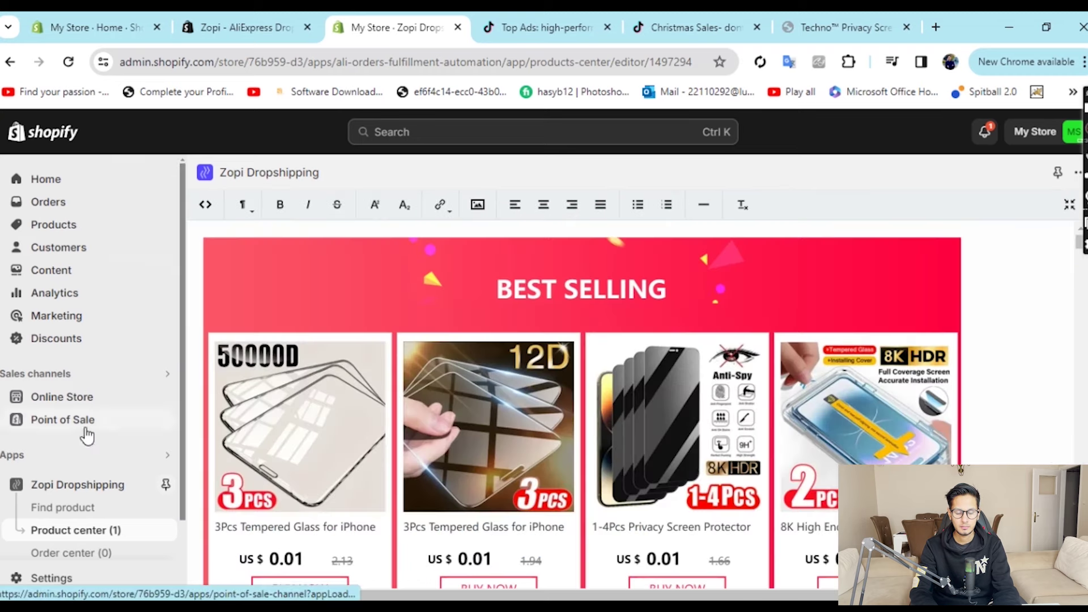
pyautogui.press('Escape')
# - Push the Privacy Savvy Screen Protector to the store as a published product that continues selling when out of stock
pyautogui.click(445, 321)
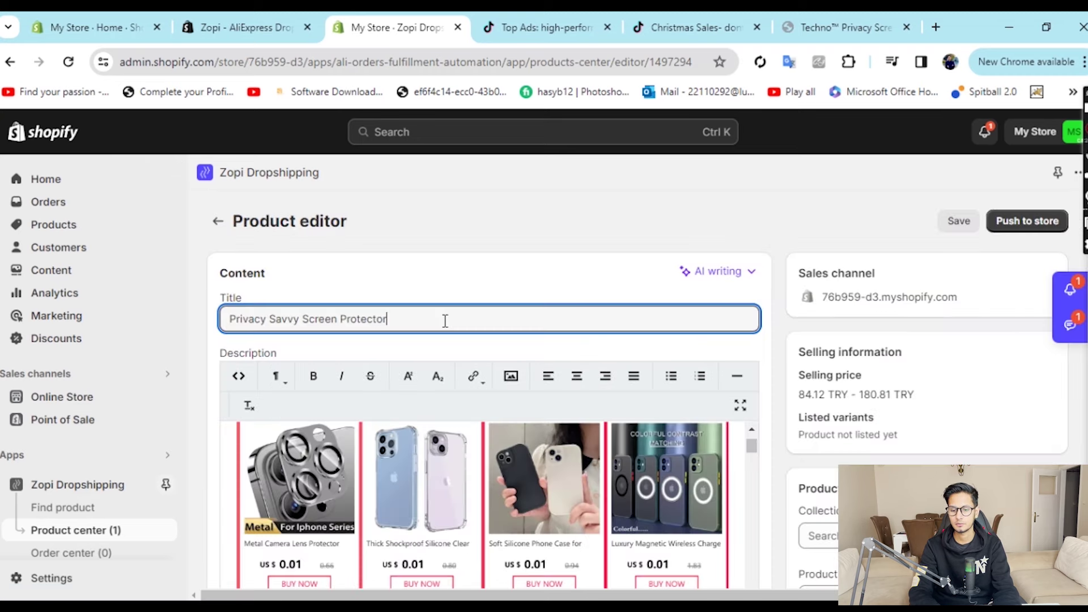
pyautogui.click(1029, 220)
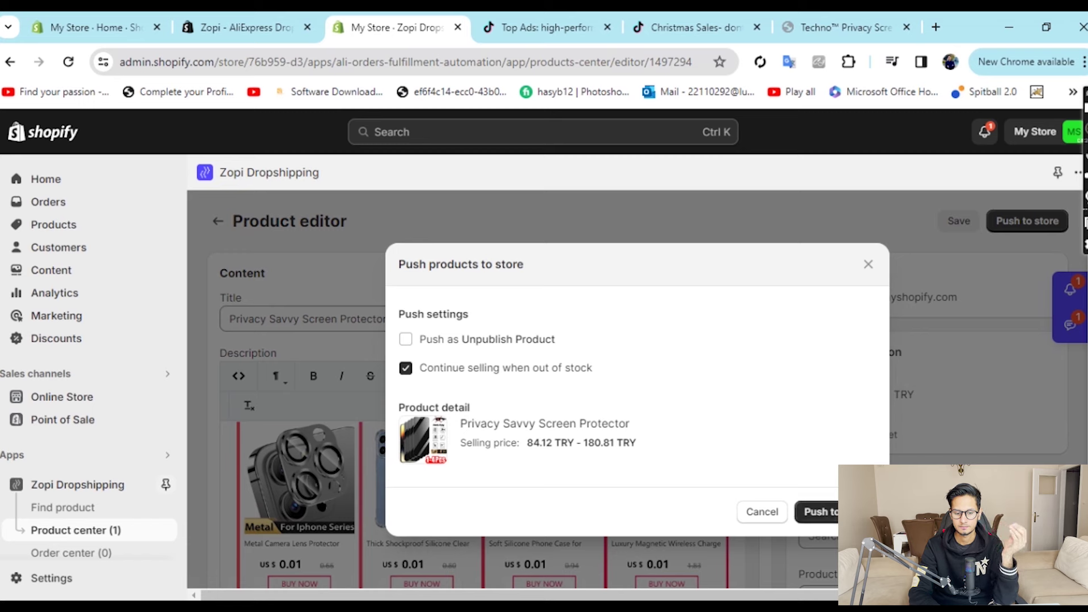
pyautogui.click(819, 512)
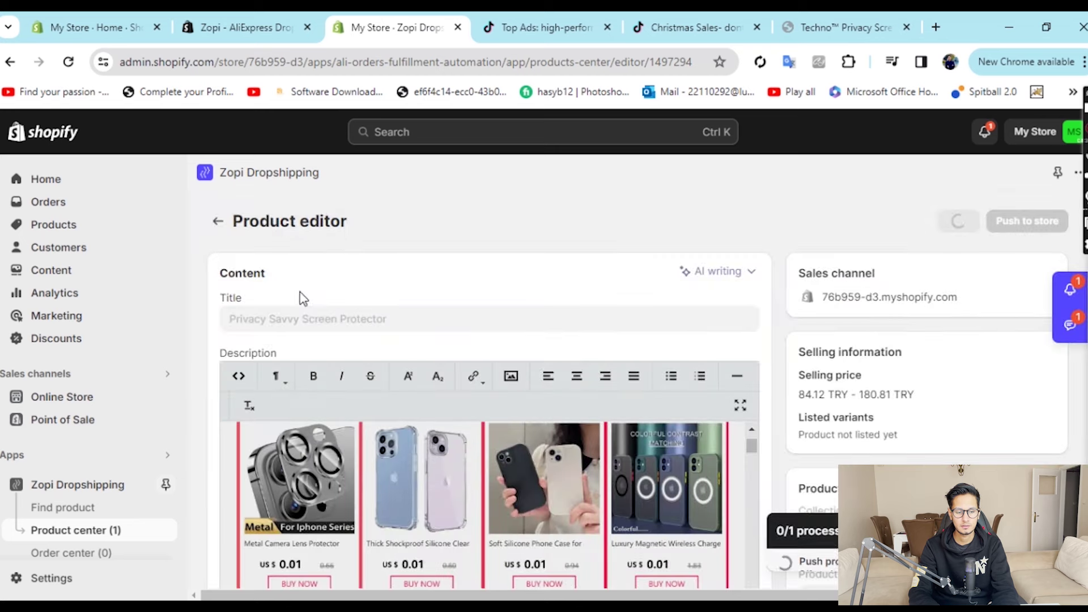
# - Open the Privacy Savvy Screen Protector from the store's product list and review its description, variants and variant prices
pyautogui.click(72, 226)
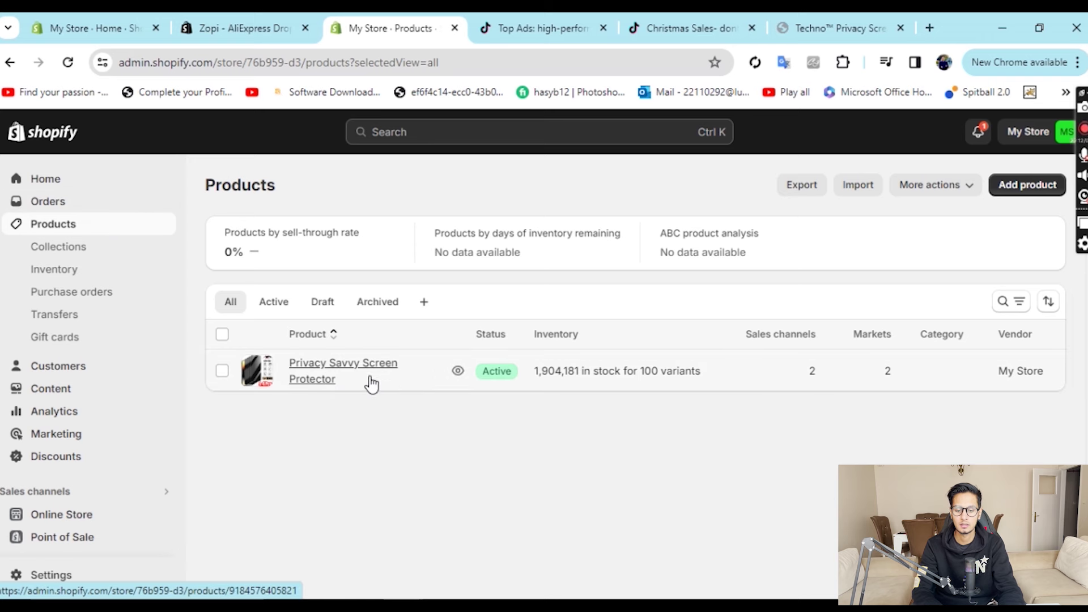
pyautogui.click(395, 376)
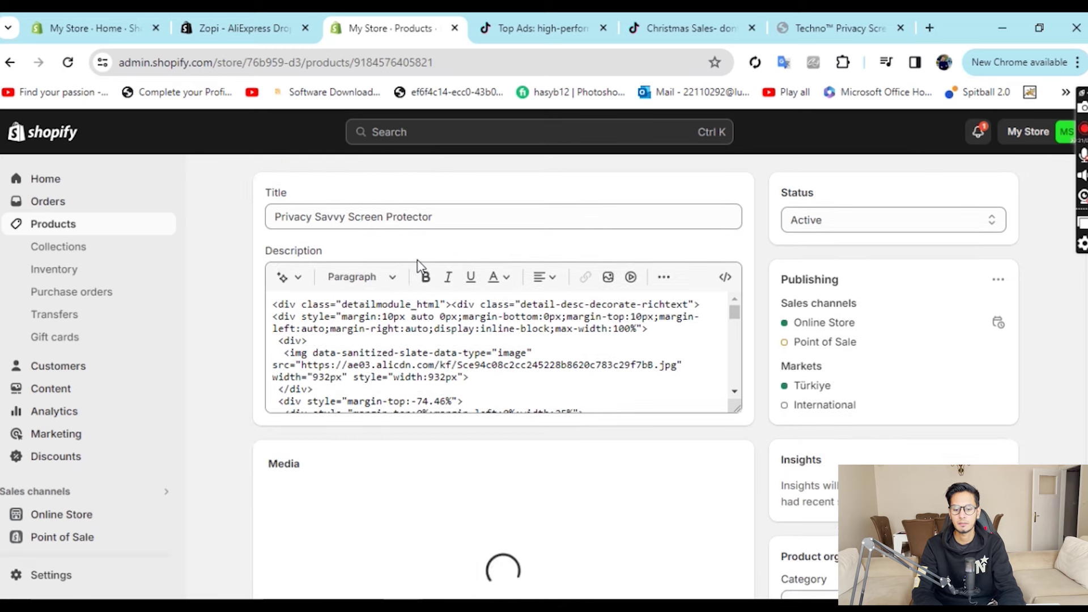
pyautogui.scroll(-1, 499, 268)
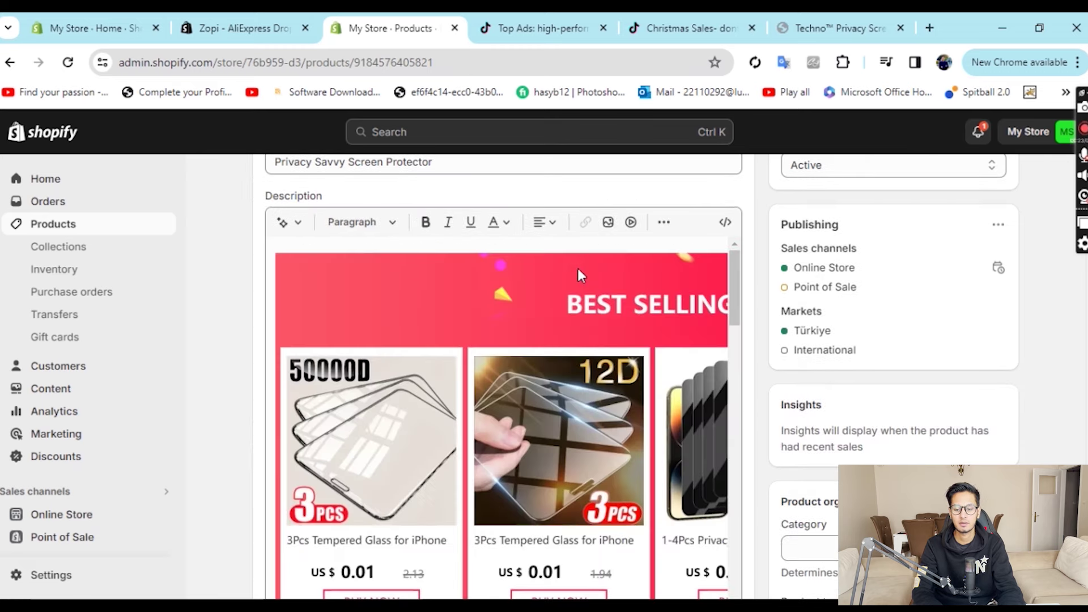
pyautogui.scroll(-3, 579, 269)
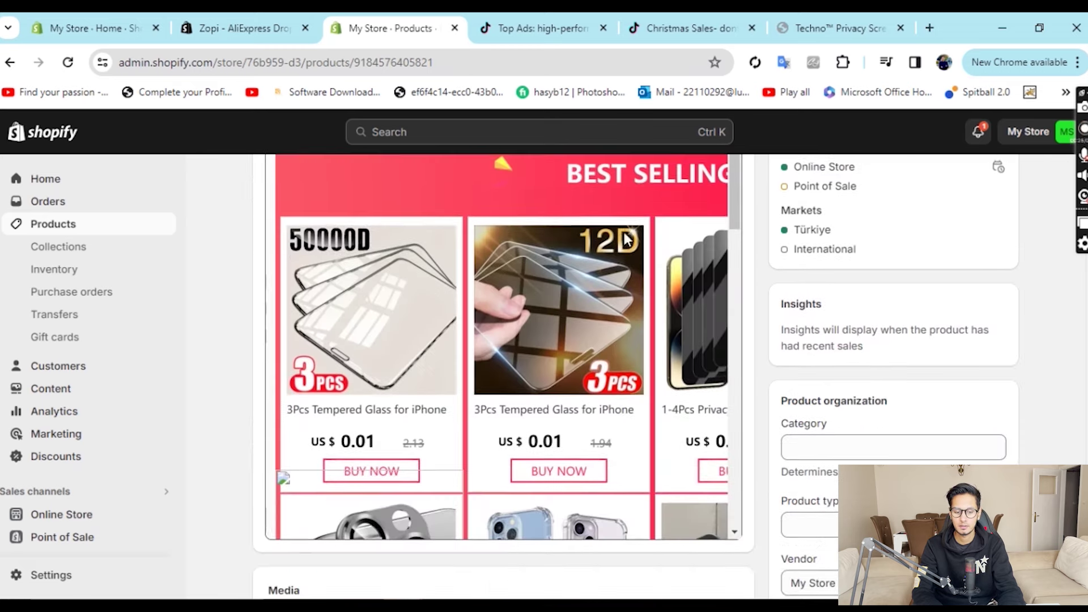
pyautogui.scroll(-5, 880, 342)
pyautogui.scroll(-15, 880, 343)
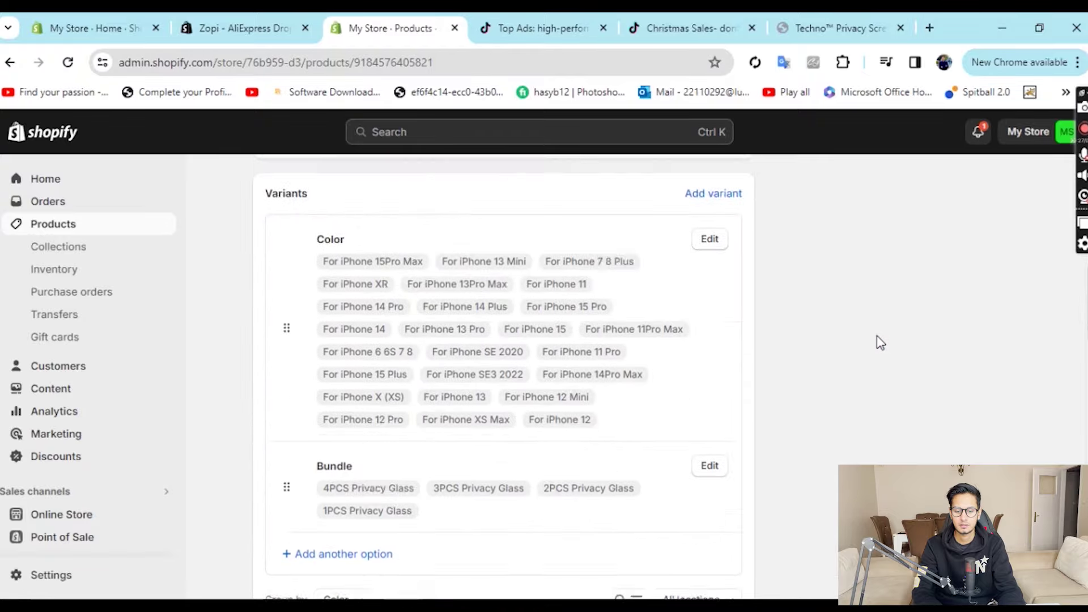
pyautogui.scroll(-15, 877, 337)
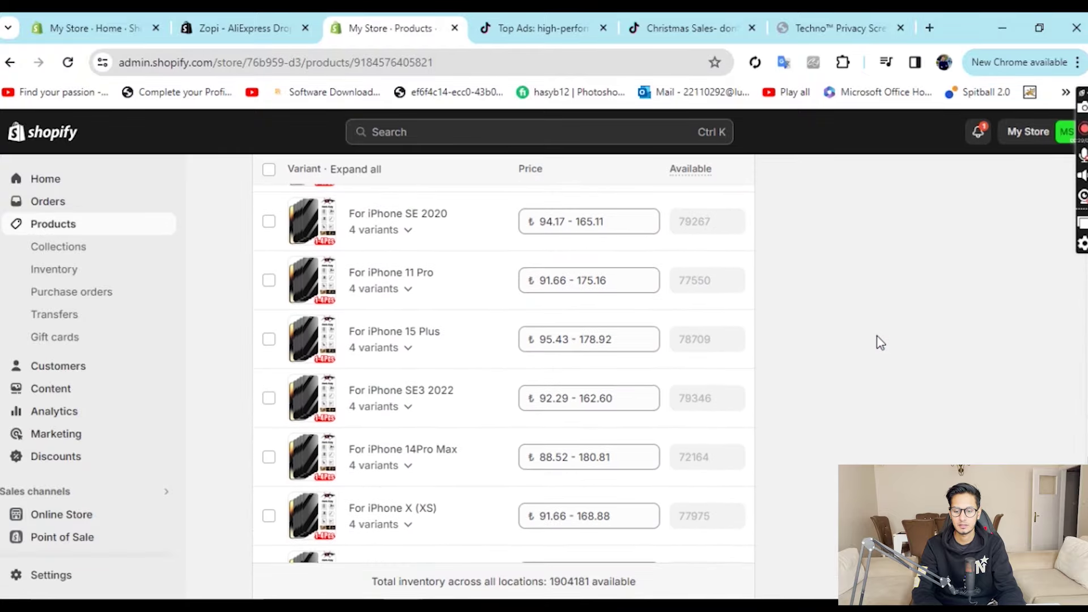
pyautogui.scroll(20, 878, 339)
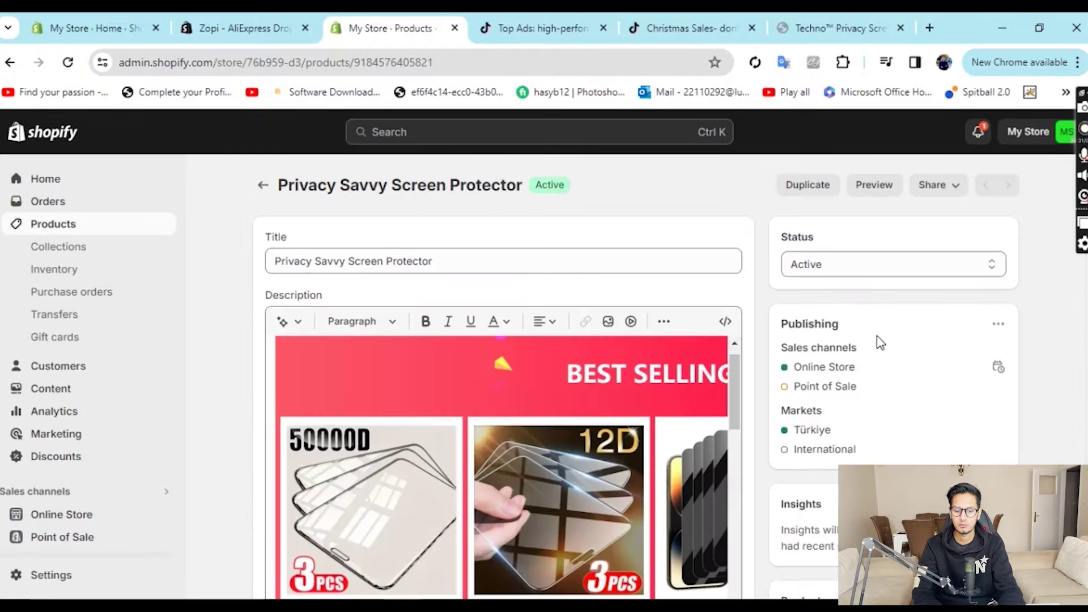
# - Discard the unsaved changes on the product and open its storefront preview
pyautogui.click(933, 133)
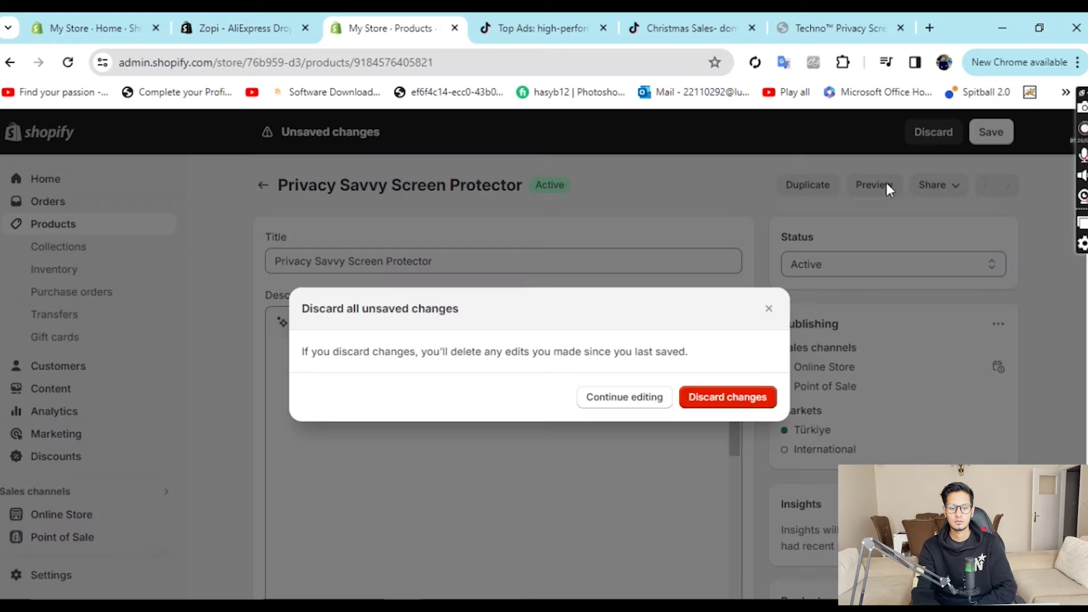
pyautogui.click(688, 402)
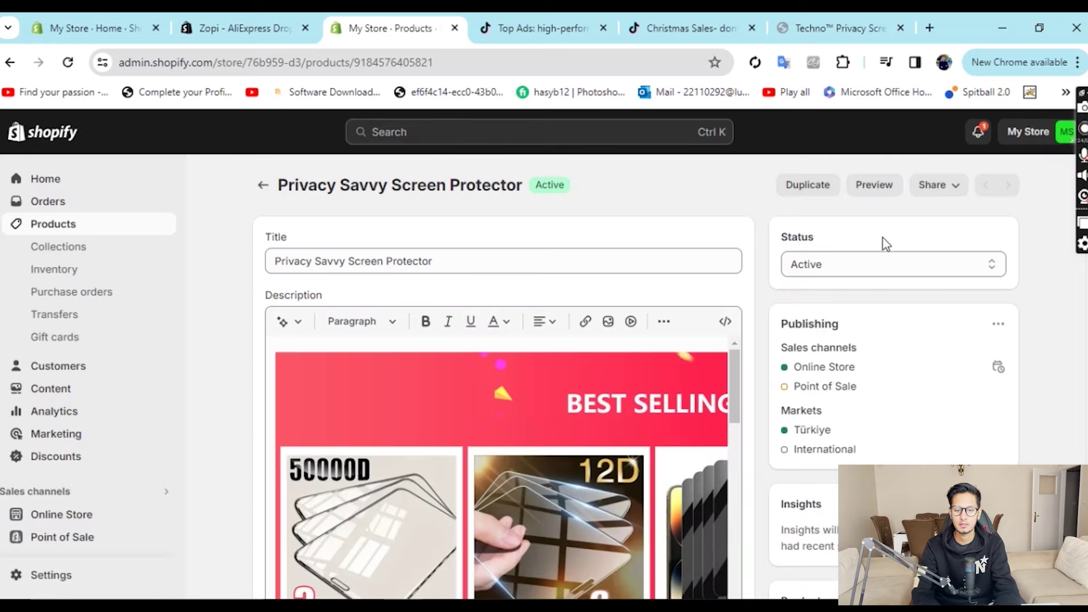
pyautogui.click(881, 199)
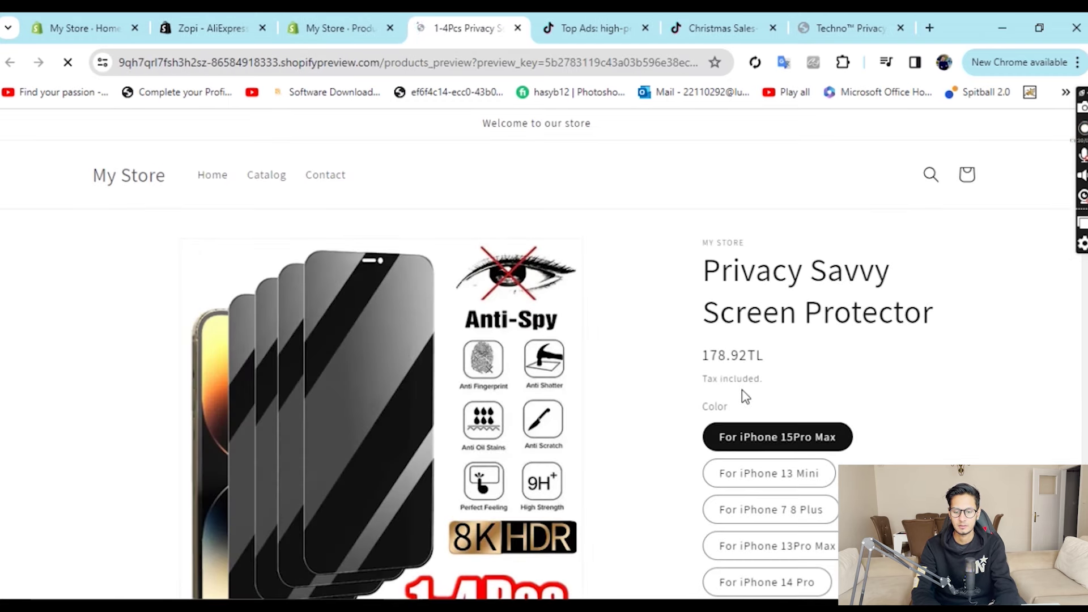
# - Examine the product's storefront preview from the variant options through the description images down to the page's footer
pyautogui.scroll(-10, 745, 396)
pyautogui.scroll(-6, 884, 394)
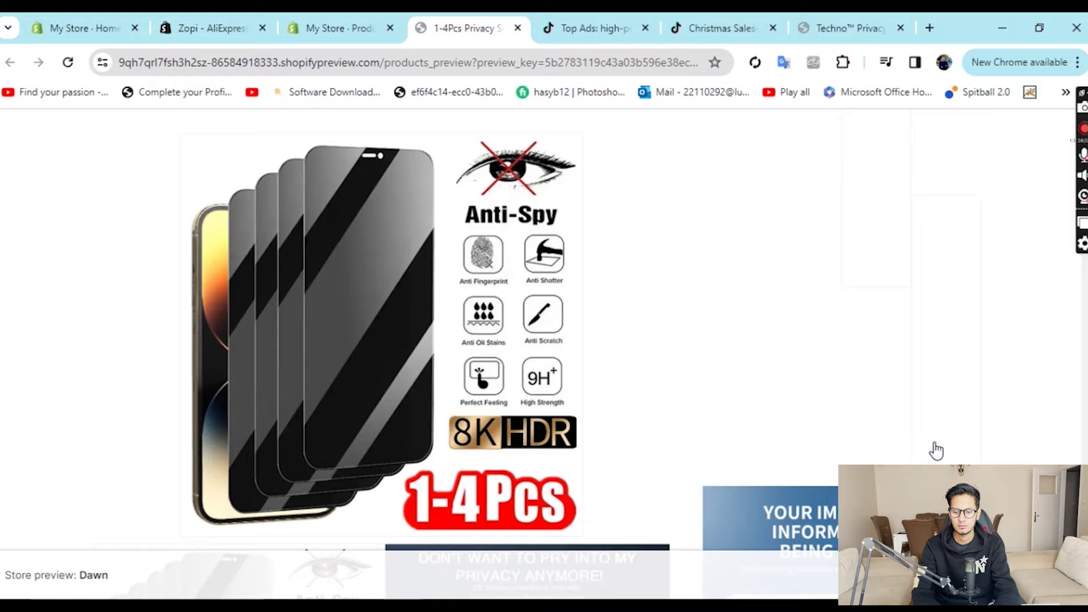
pyautogui.scroll(-10, 936, 450)
pyautogui.scroll(-10, 936, 450)
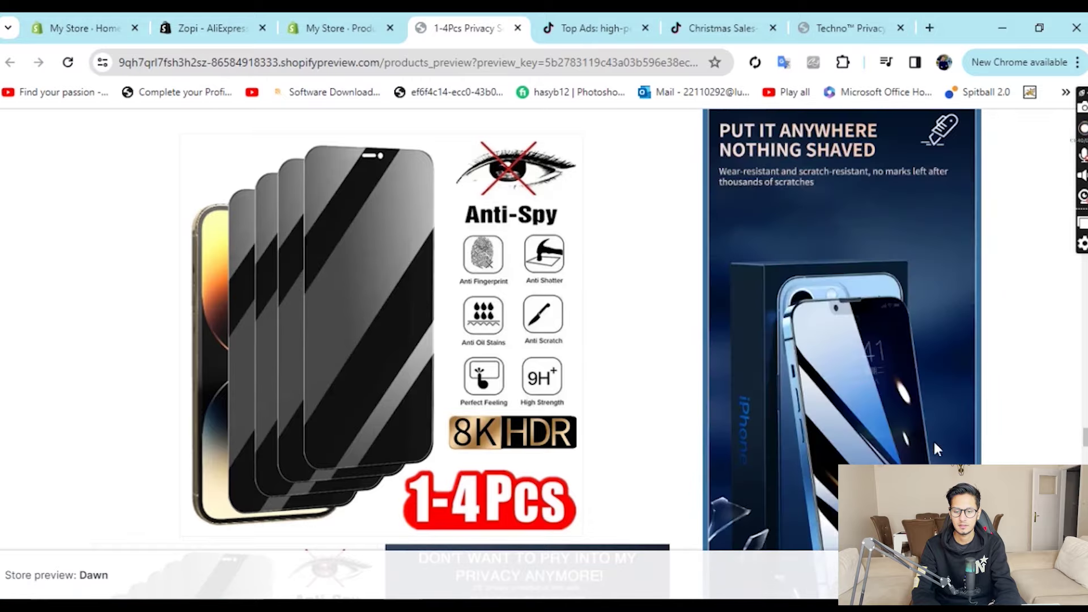
pyautogui.scroll(-10, 936, 451)
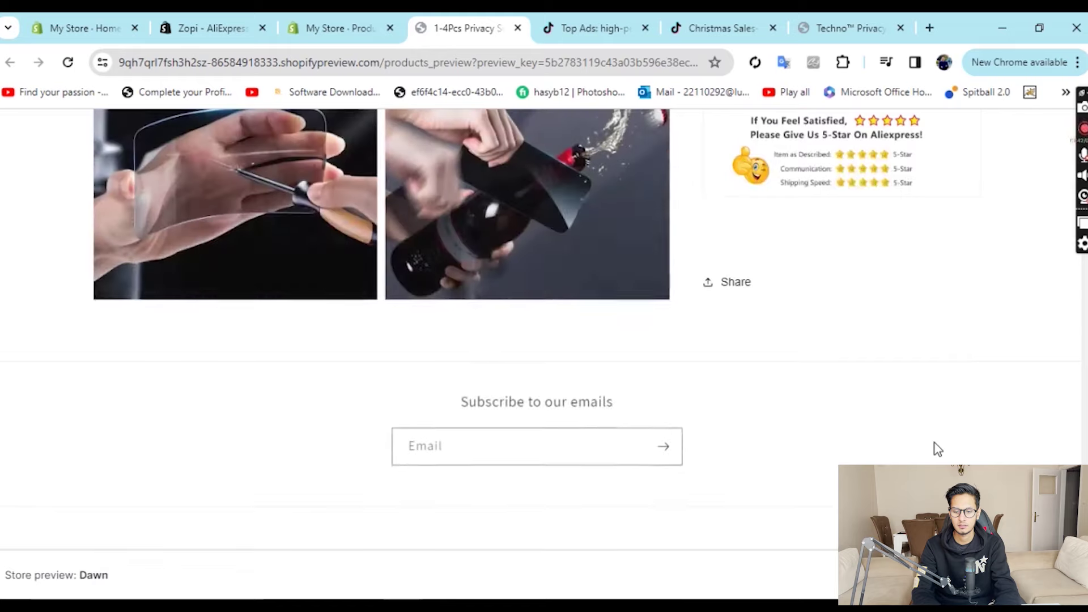
pyautogui.scroll(4, 937, 449)
pyautogui.scroll(-4, 934, 444)
pyautogui.scroll(2, 934, 443)
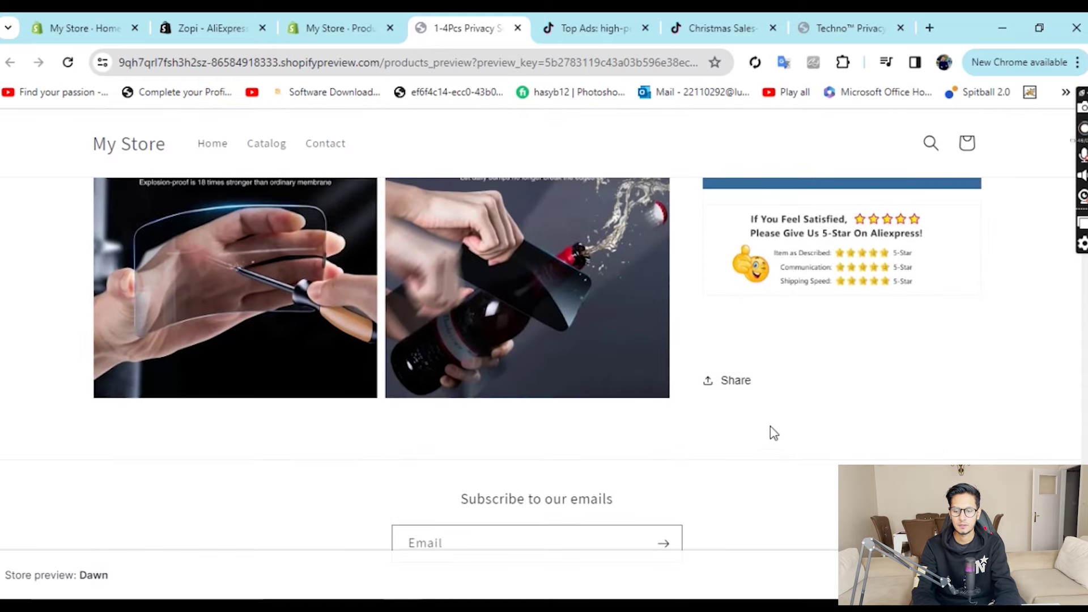
# - Review the storefront preview up to the product title and variant options, and check the product's admin page
pyautogui.scroll(-2, 774, 431)
pyautogui.scroll(7, 774, 431)
pyautogui.scroll(5, 777, 436)
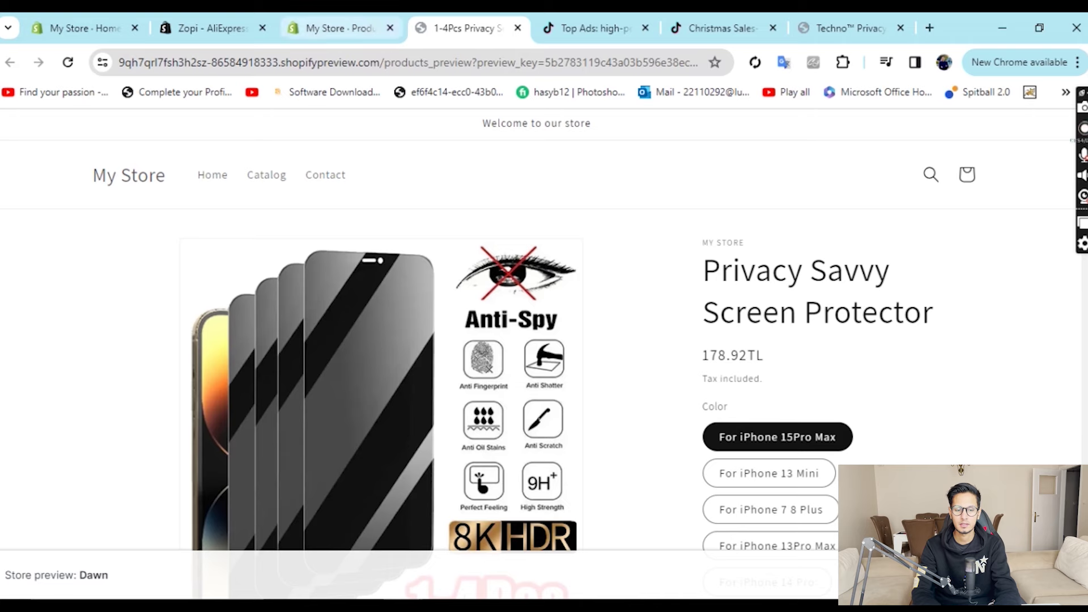
pyautogui.click(339, 28)
pyautogui.click(209, 28)
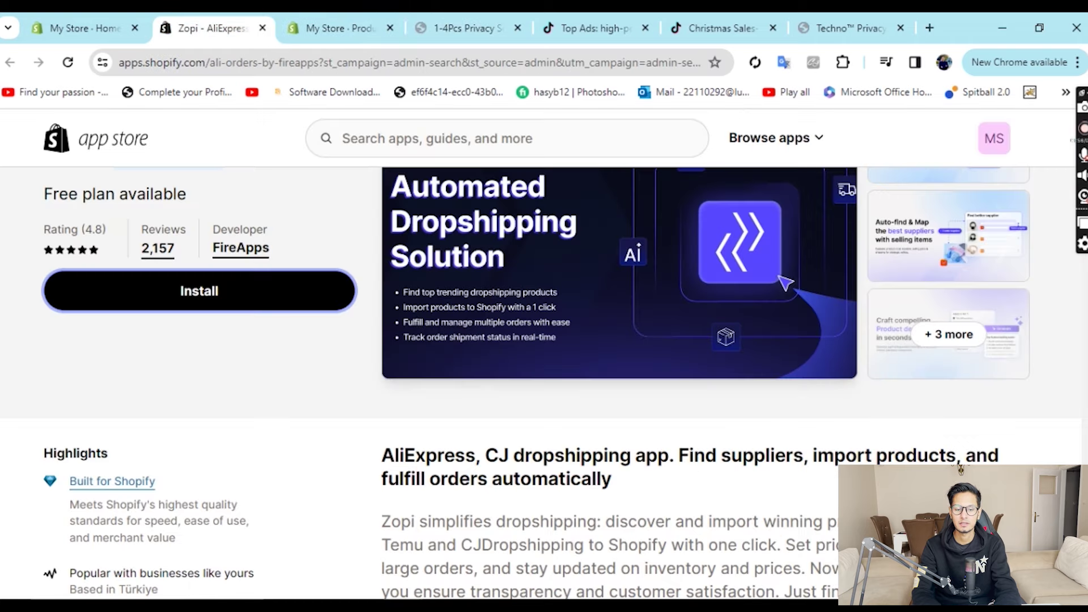
pyautogui.click(467, 28)
pyautogui.hotkey('ctrl', 'shift', 'Tab')
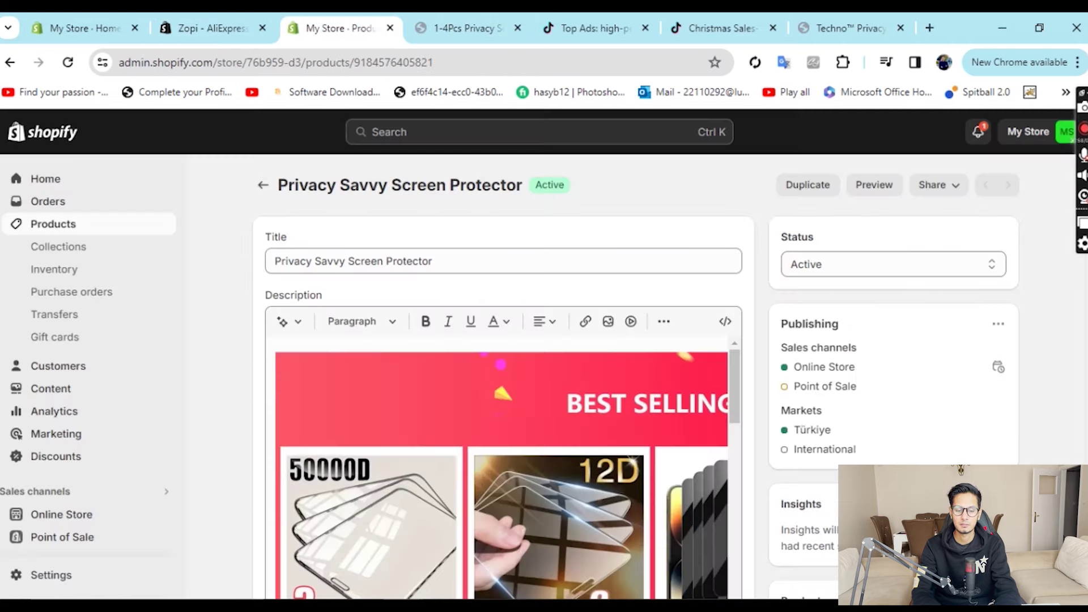
pyautogui.hotkey('ctrl', 'Tab')
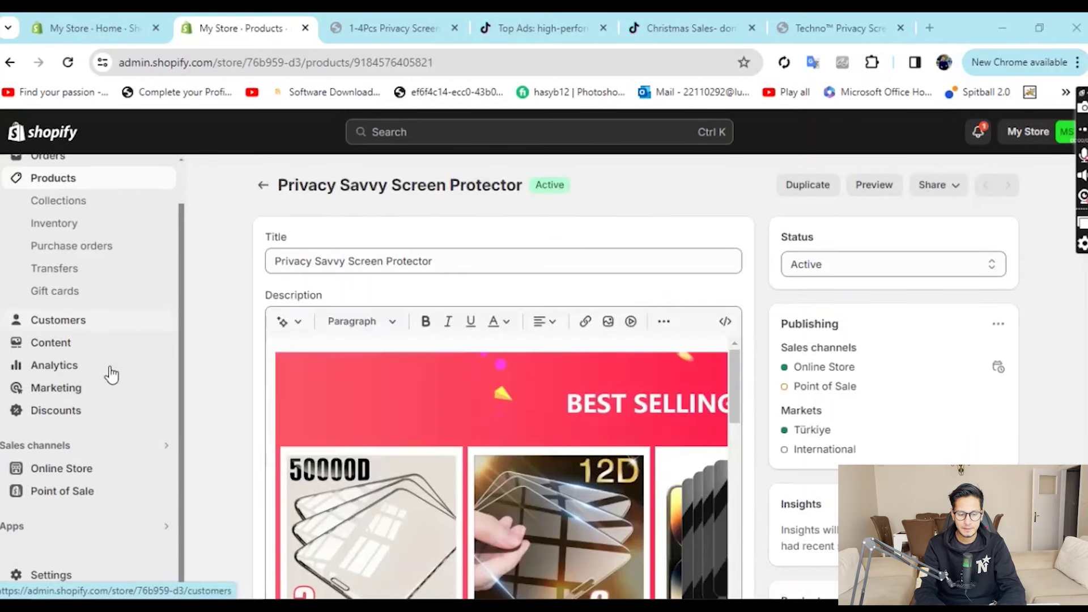
# - Search the Shopify App Store for "eyeris" and install the eyeris.io AI Social Posts&Ads app
pyautogui.scroll(-8, 111, 374)
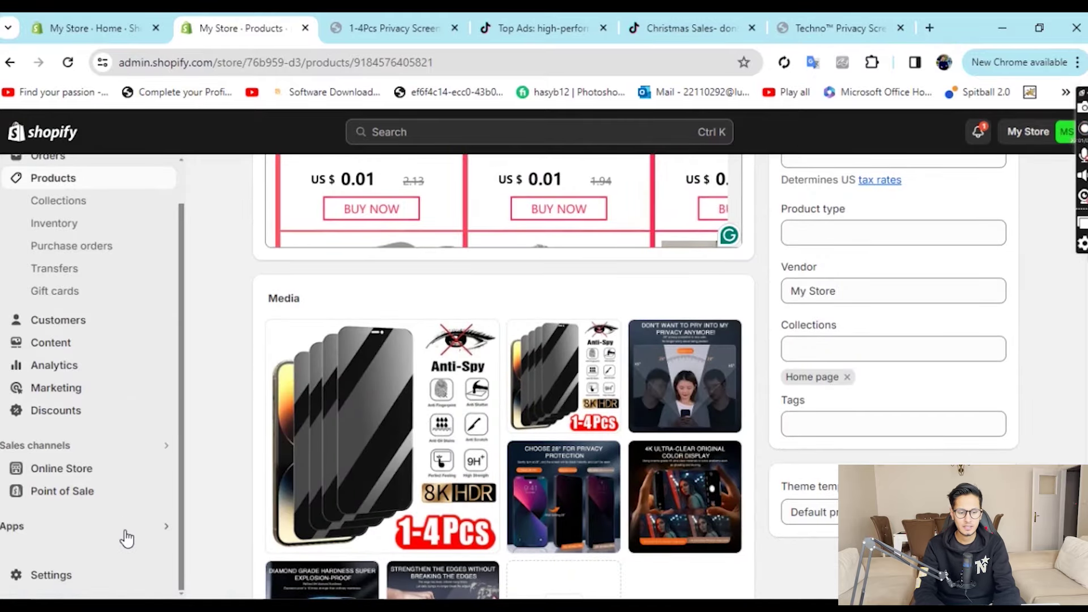
pyautogui.click(164, 525)
pyautogui.write('eyeris')
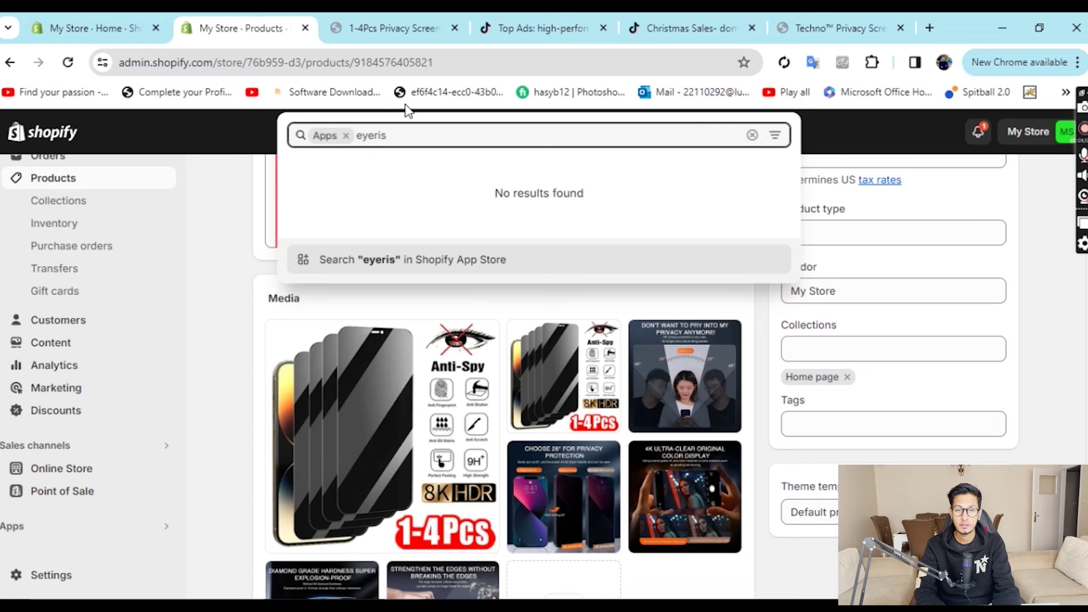
pyautogui.press('Return')
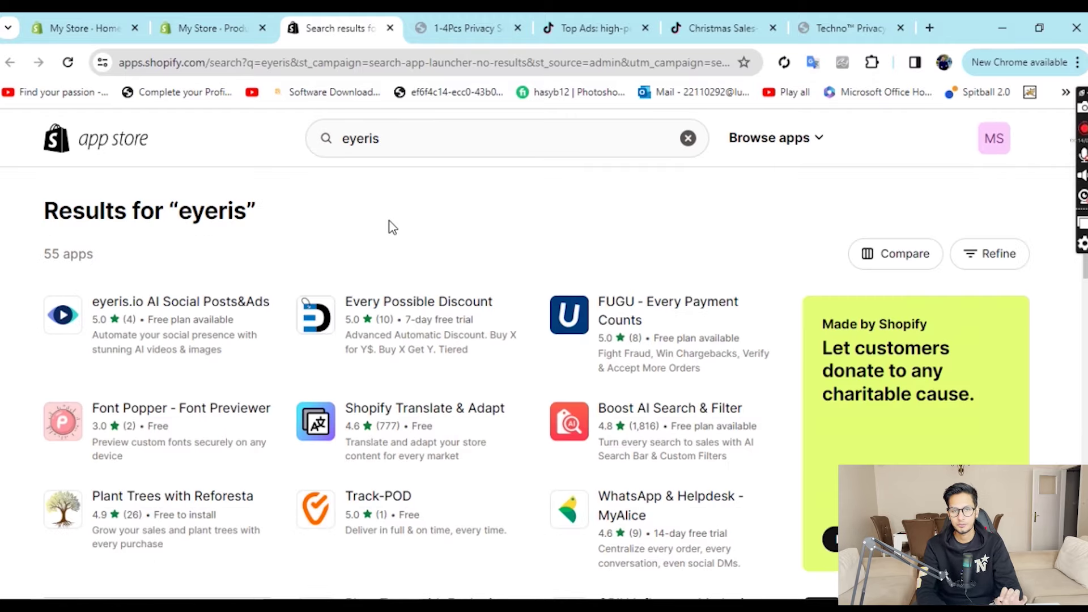
pyautogui.click(210, 306)
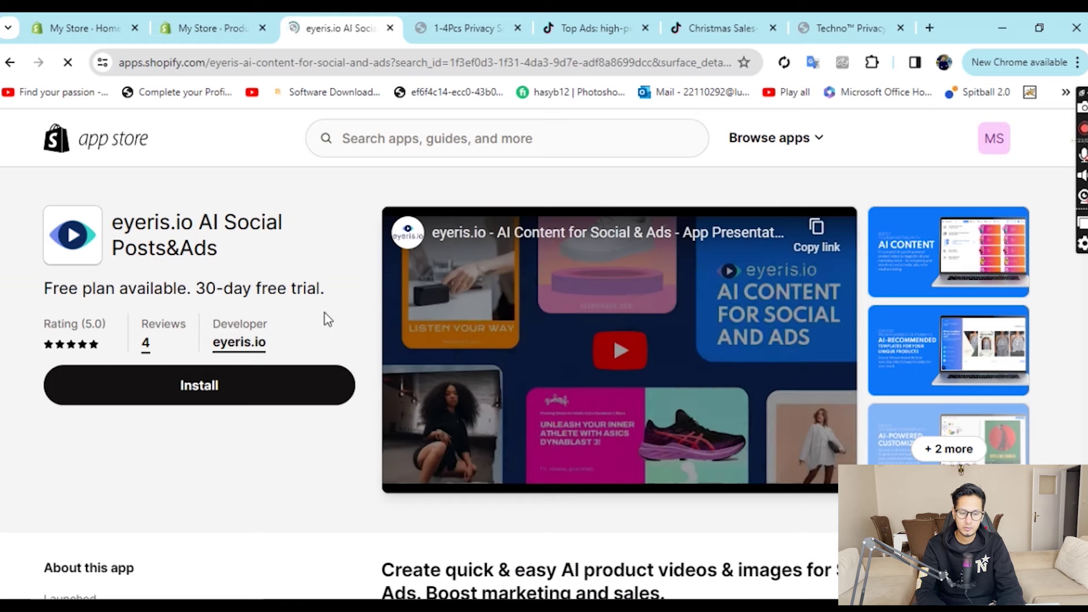
pyautogui.scroll(-1, 323, 316)
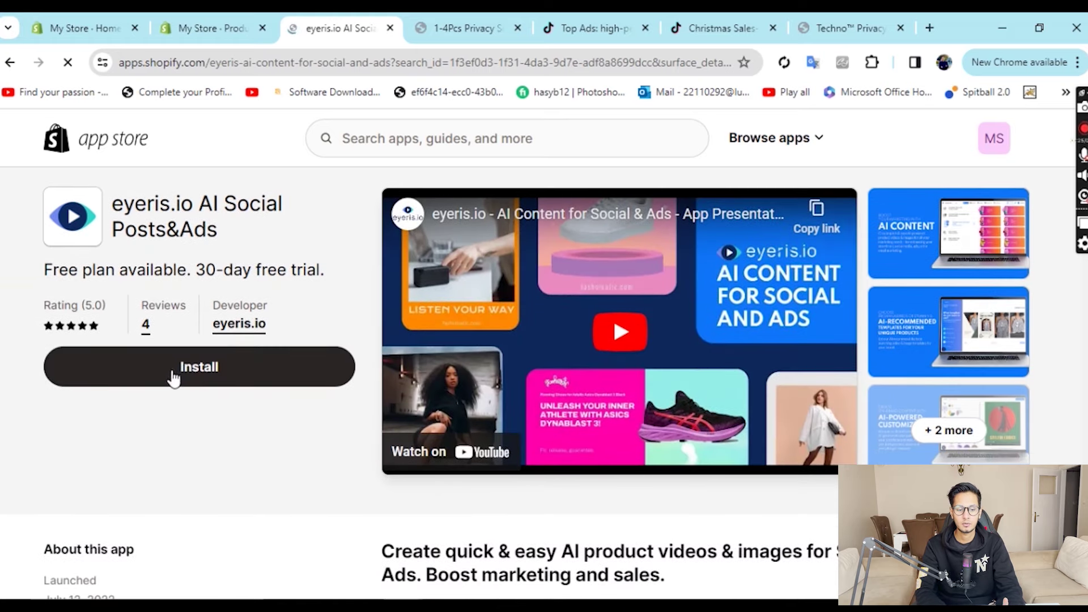
pyautogui.click(214, 388)
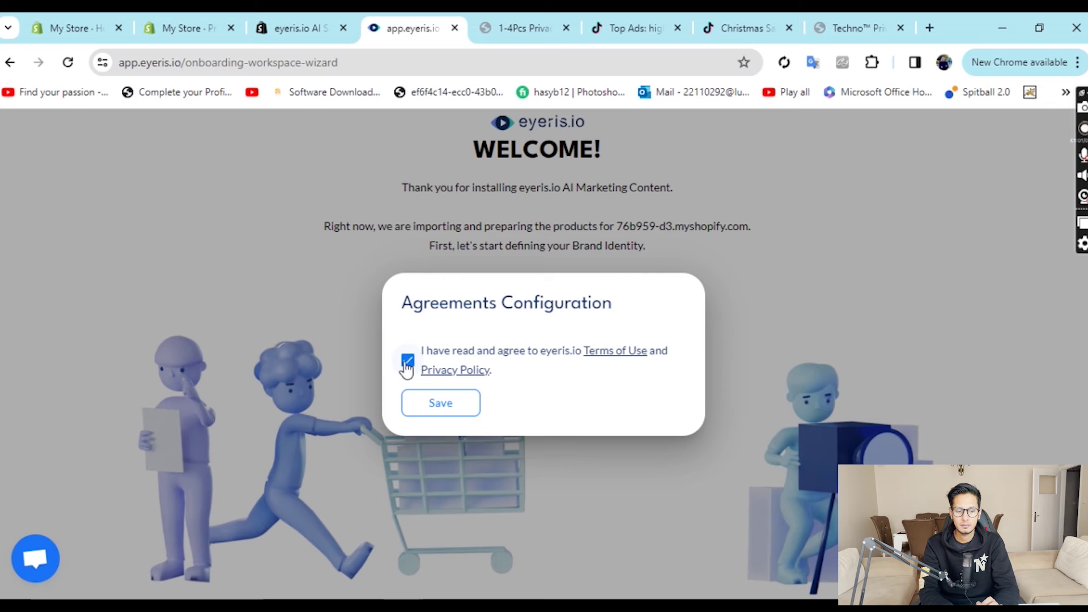
# - Save the agreement to eyeris.io's Terms of Use and Privacy Policy and start defining the brand identity
pyautogui.click(433, 402)
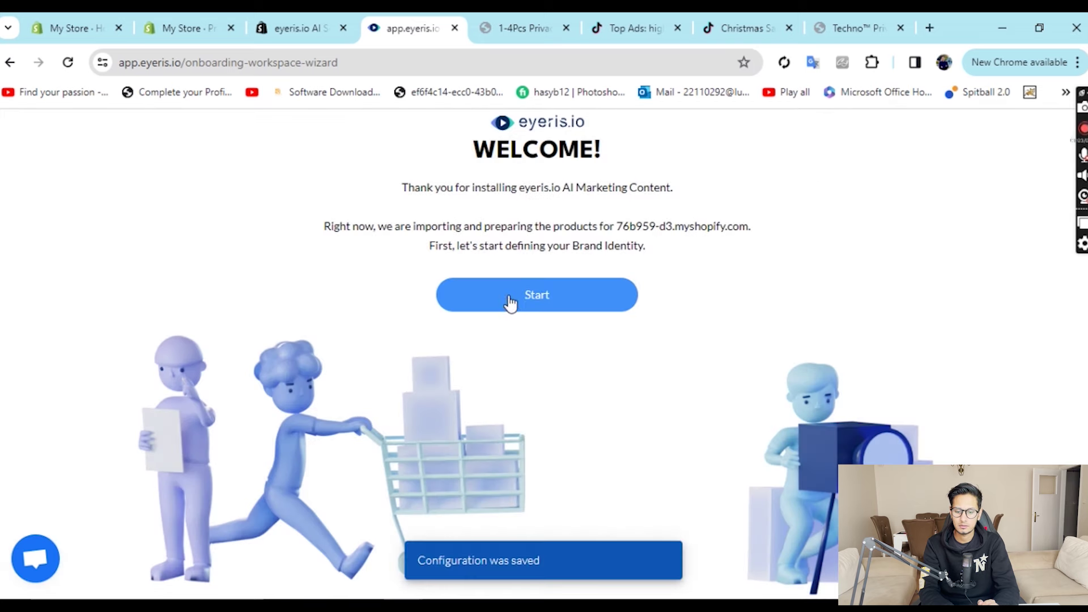
pyautogui.click(510, 299)
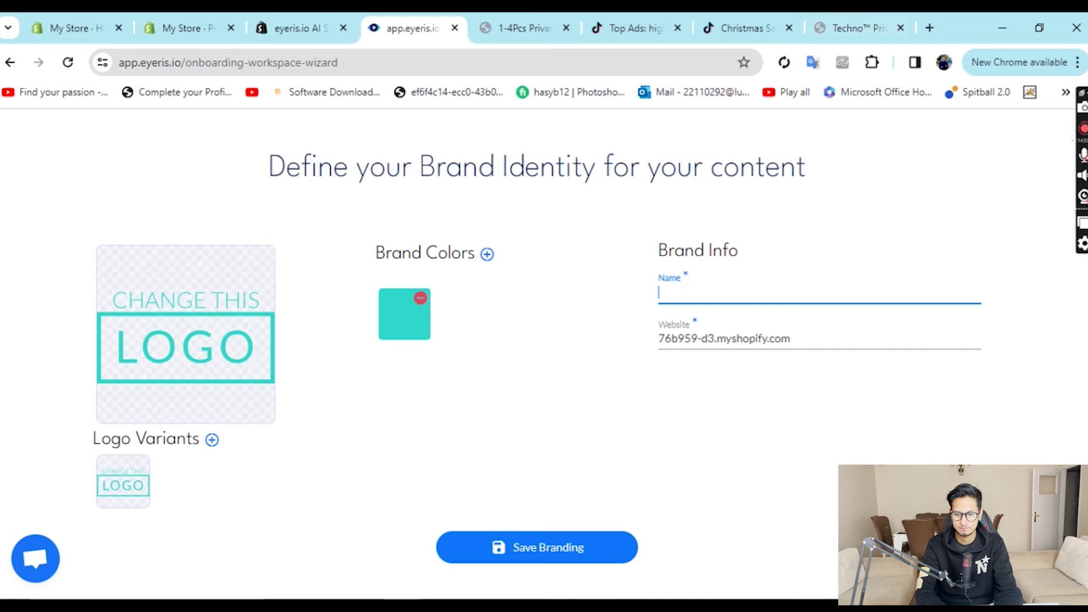
# - Look at the store logo above the Techno Privacy Screen product page as a branding reference
pyautogui.click(850, 27)
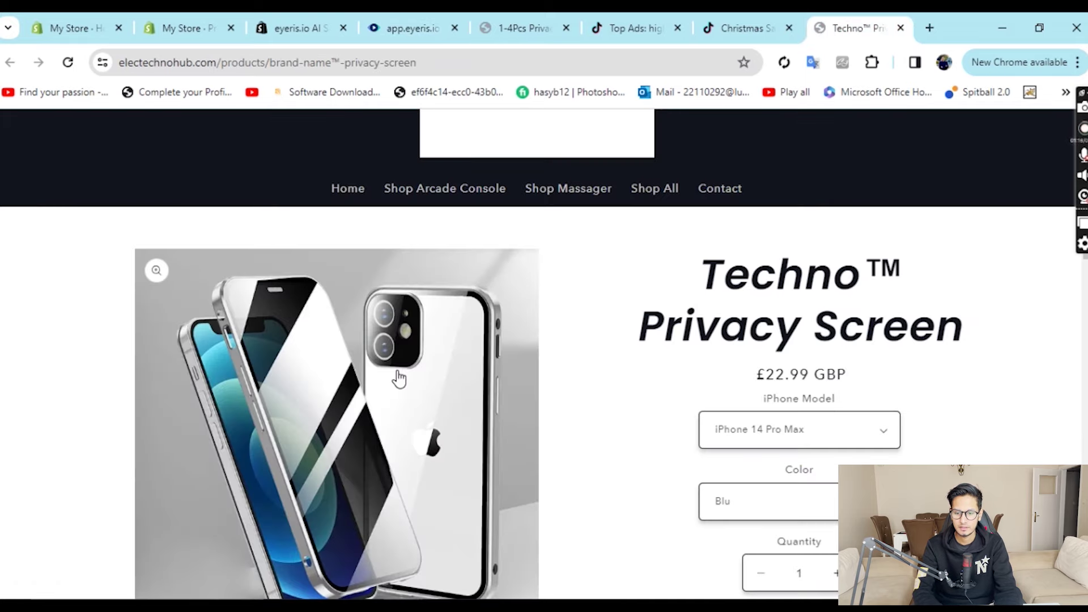
pyautogui.scroll(1, 787, 274)
pyautogui.scroll(2, 656, 320)
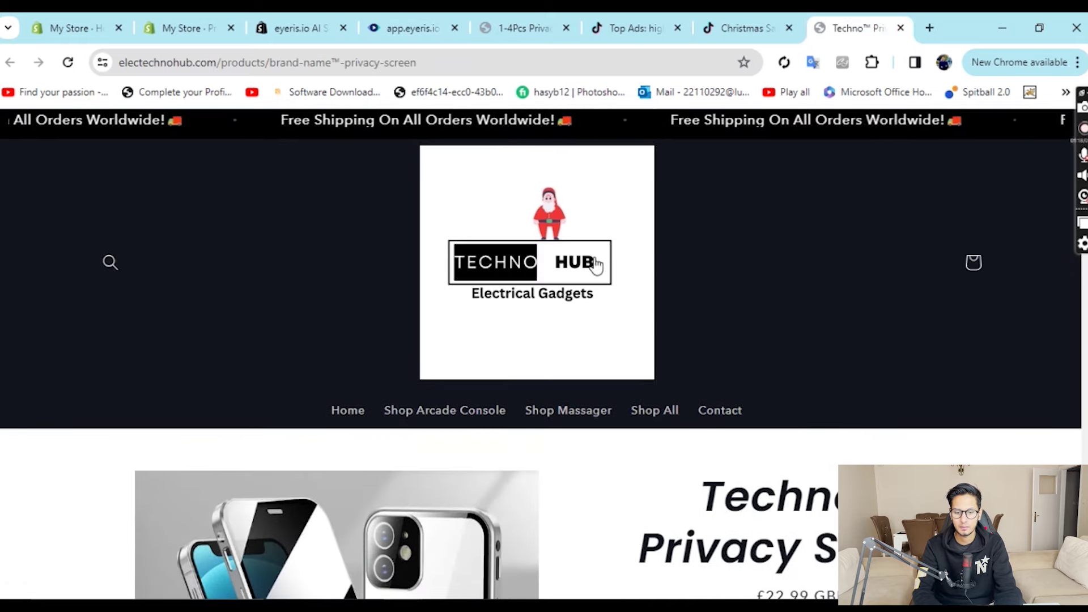
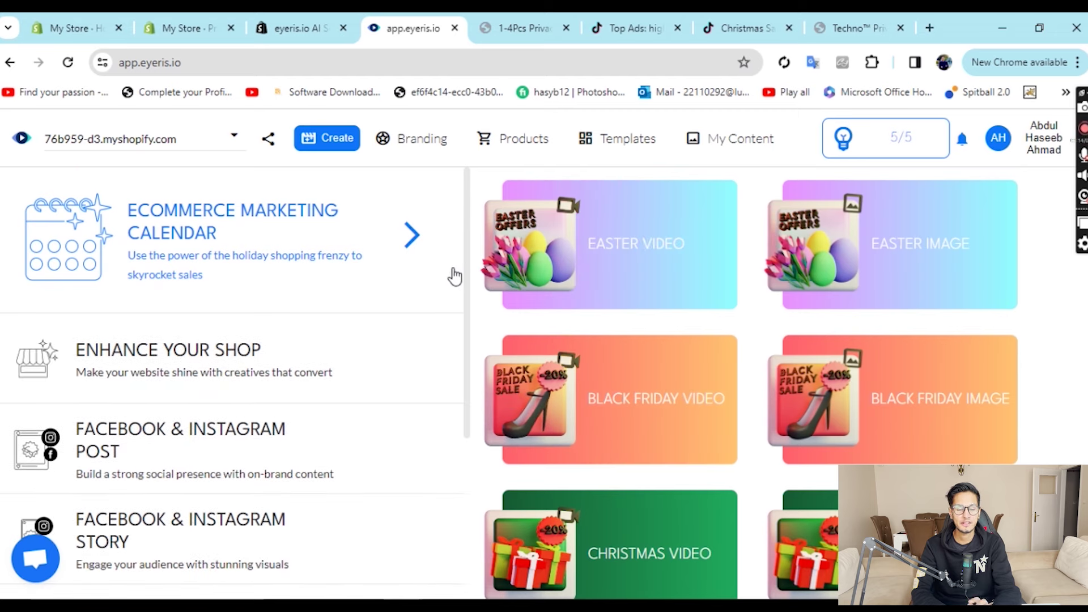
# - Browse the content categories and the holiday video and image options of the Ecommerce Marketing Calendar in eyeris.io
pyautogui.scroll(-2, 226, 385)
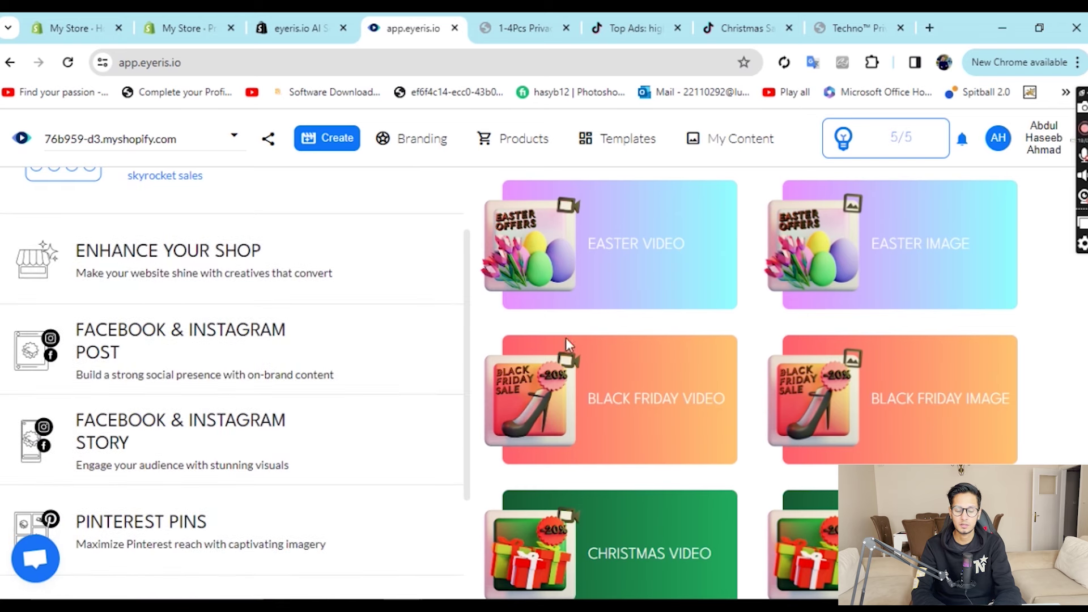
pyautogui.scroll(-5, 629, 405)
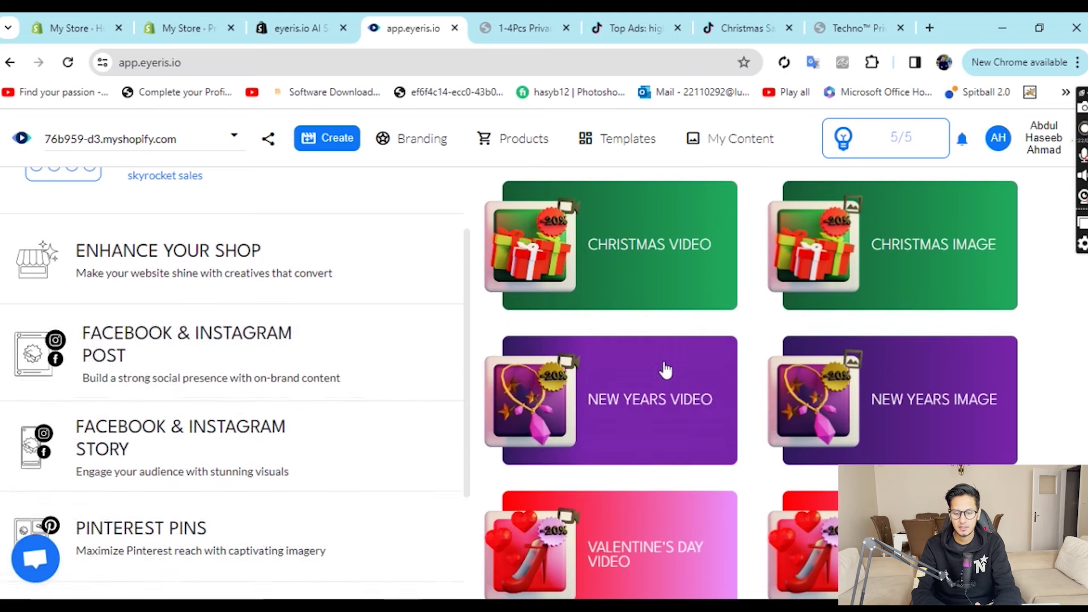
pyautogui.scroll(-5, 663, 369)
pyautogui.scroll(10, 664, 369)
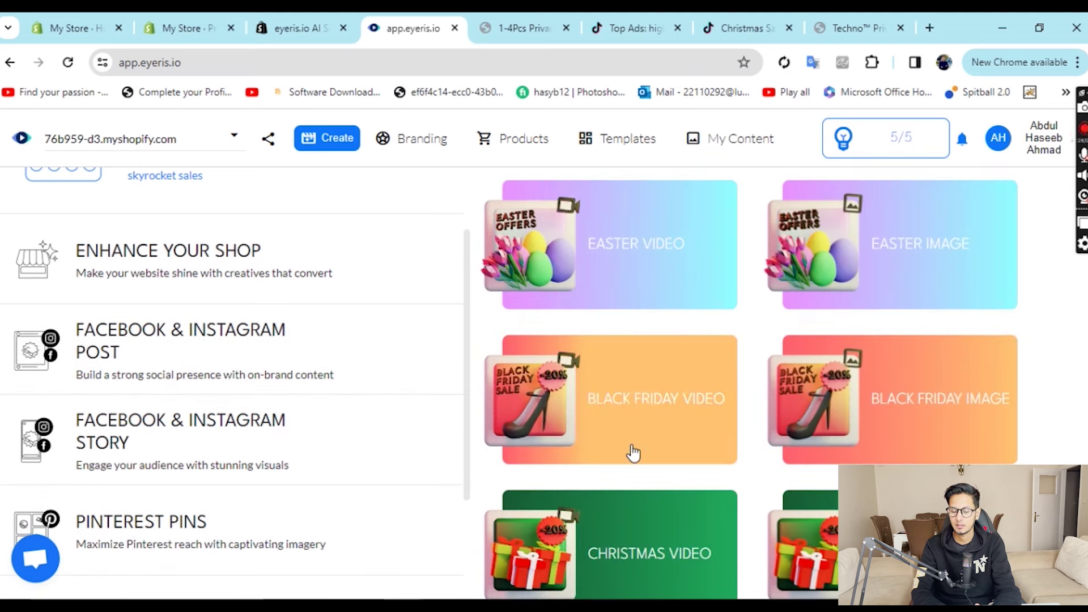
pyautogui.scroll(-1, 631, 451)
pyautogui.scroll(-3, 623, 458)
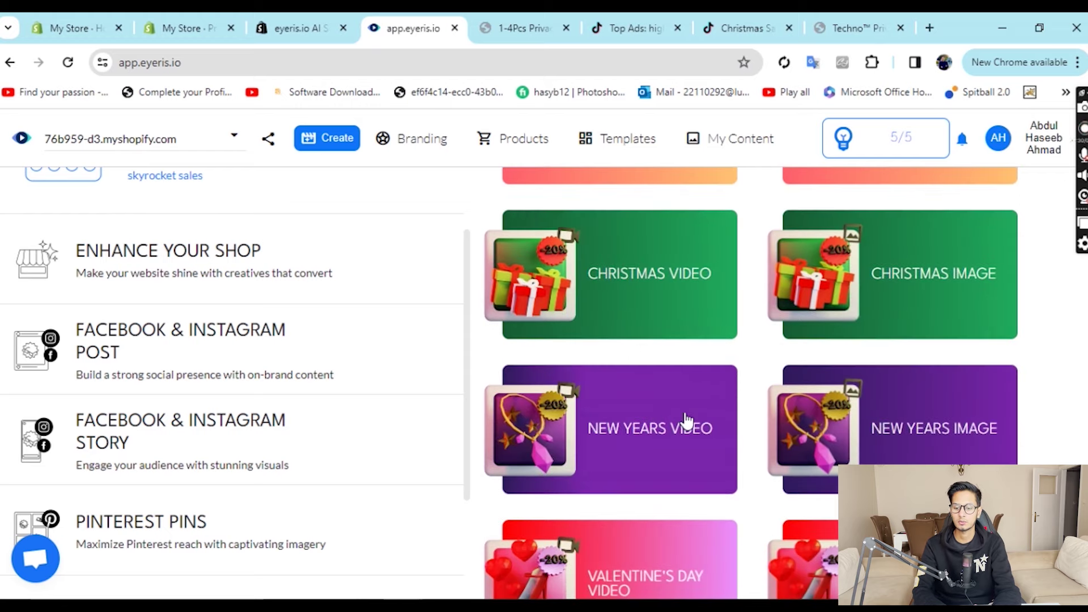
# - Review the brand identity page, the imported product and the template types, and return to the content creation page
pyautogui.click(390, 154)
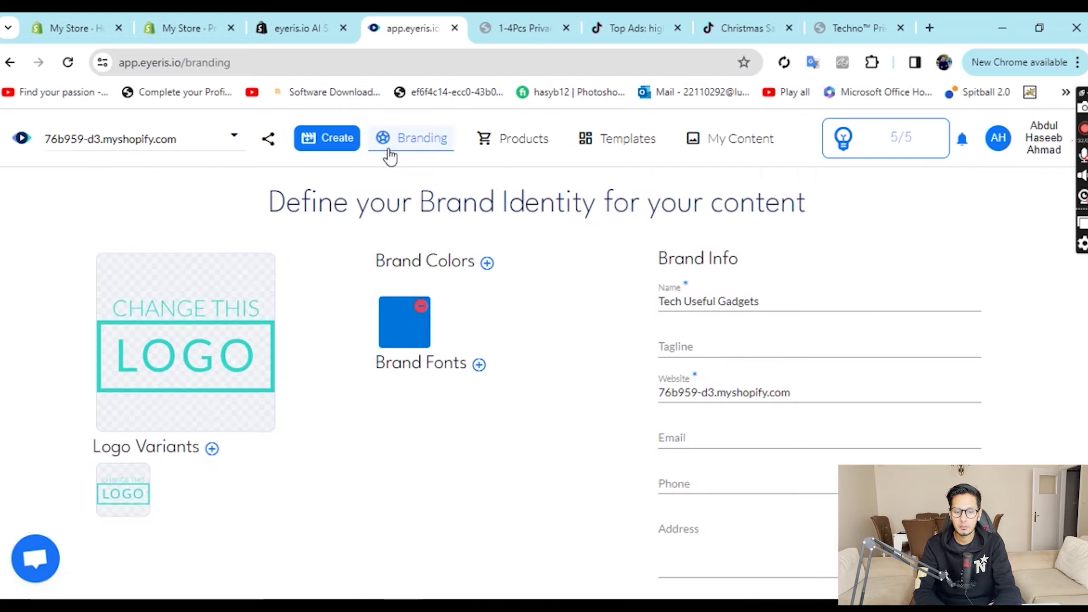
pyautogui.click(520, 146)
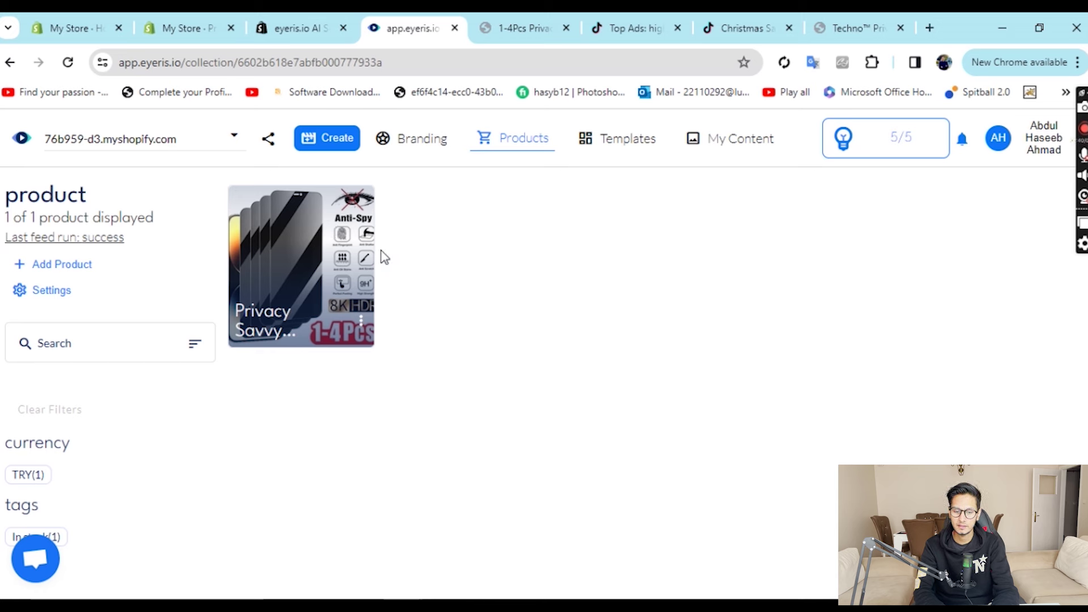
pyautogui.click(636, 144)
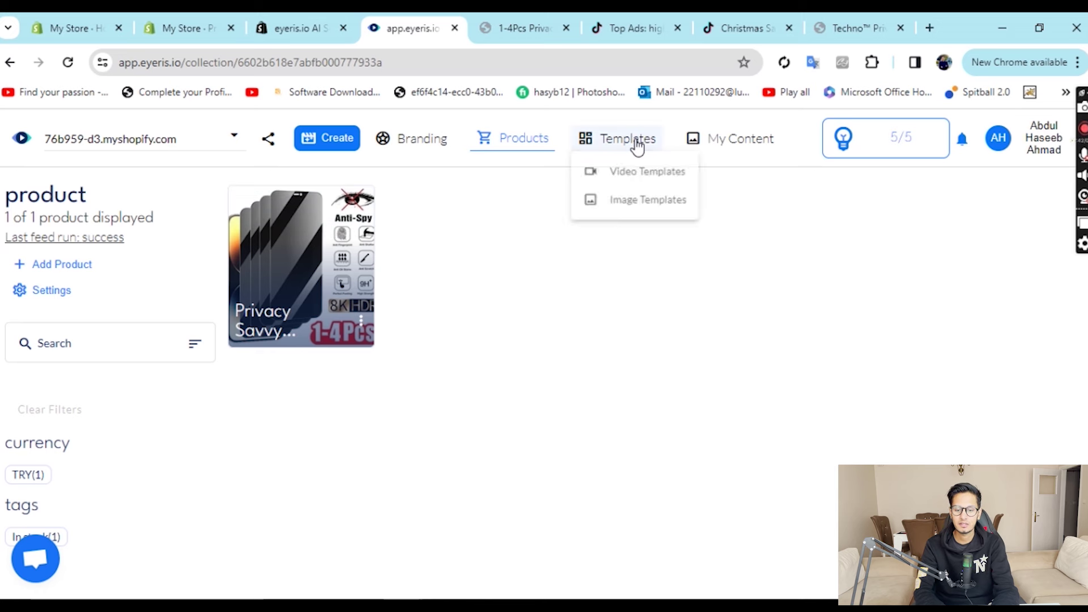
pyautogui.click(334, 151)
pyautogui.click(334, 149)
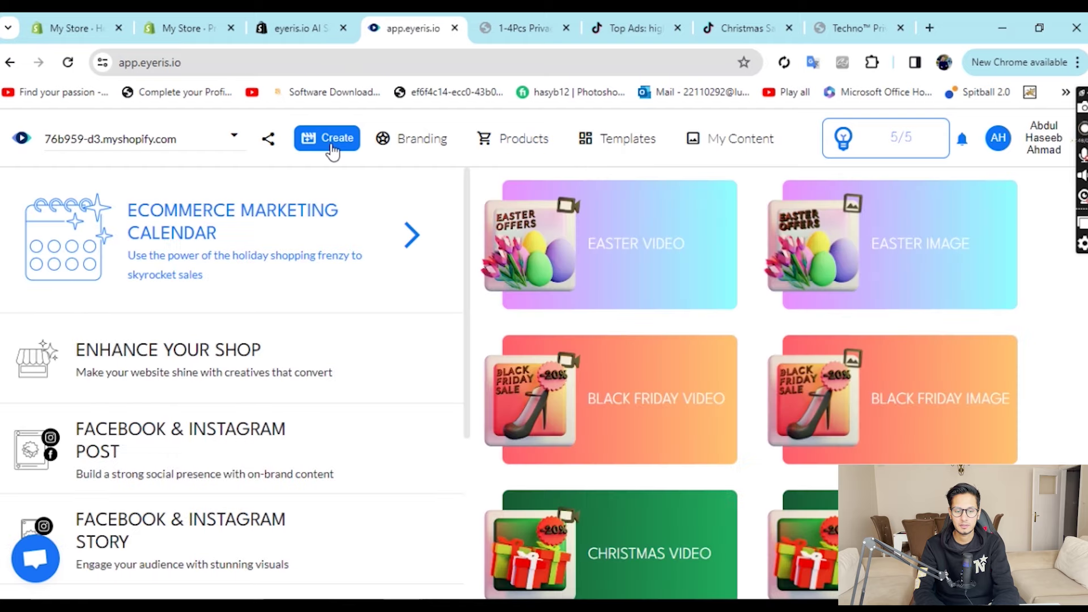
# - Start a Product Showcase Video for a Facebook & Instagram Story as a single product video
pyautogui.scroll(-4, 328, 369)
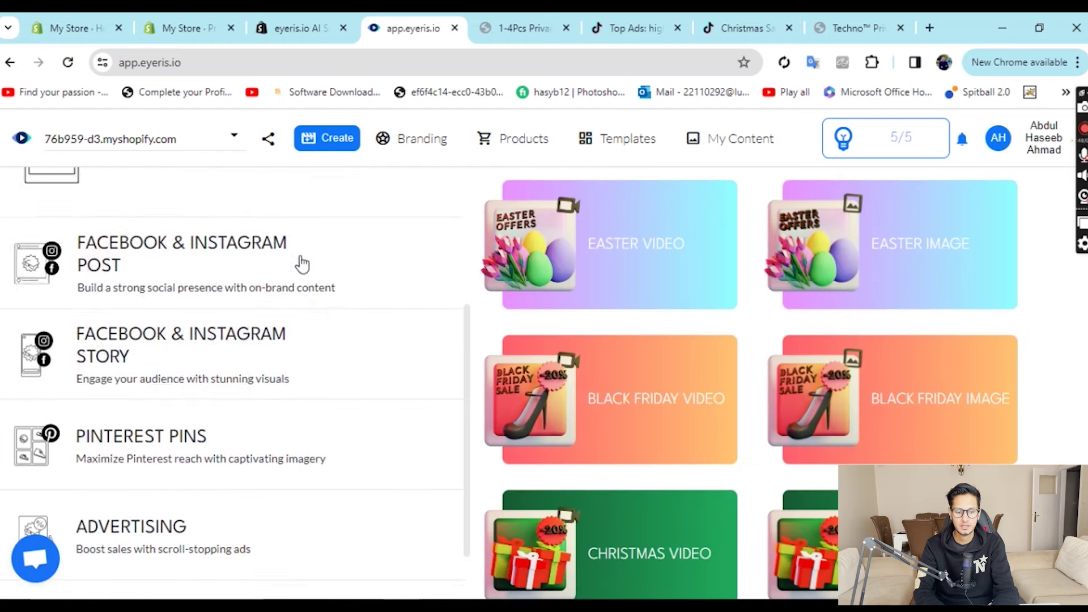
pyautogui.click(306, 352)
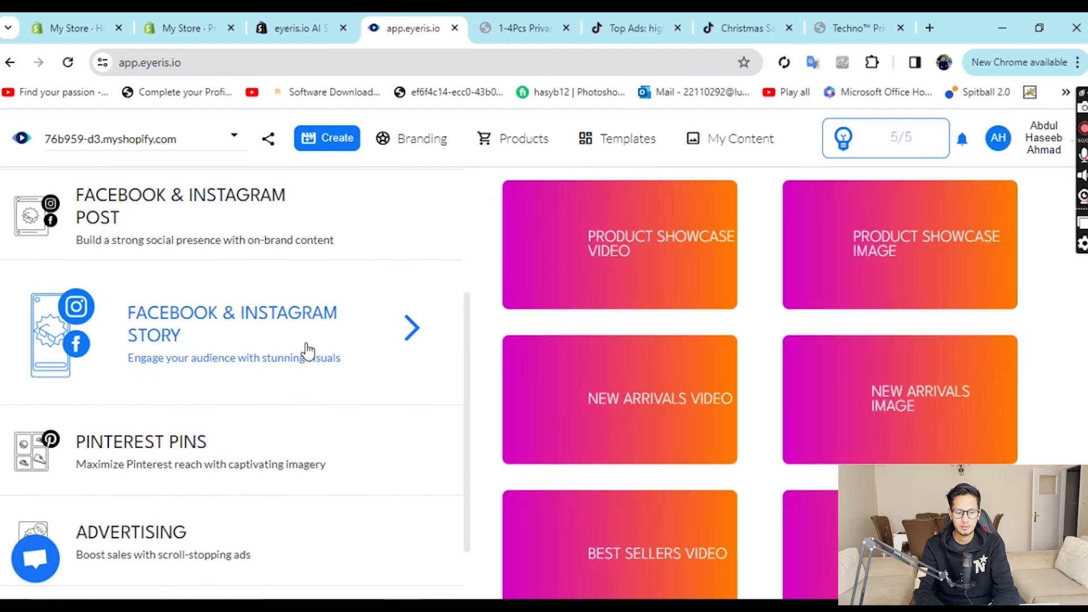
pyautogui.moveTo(573, 291)
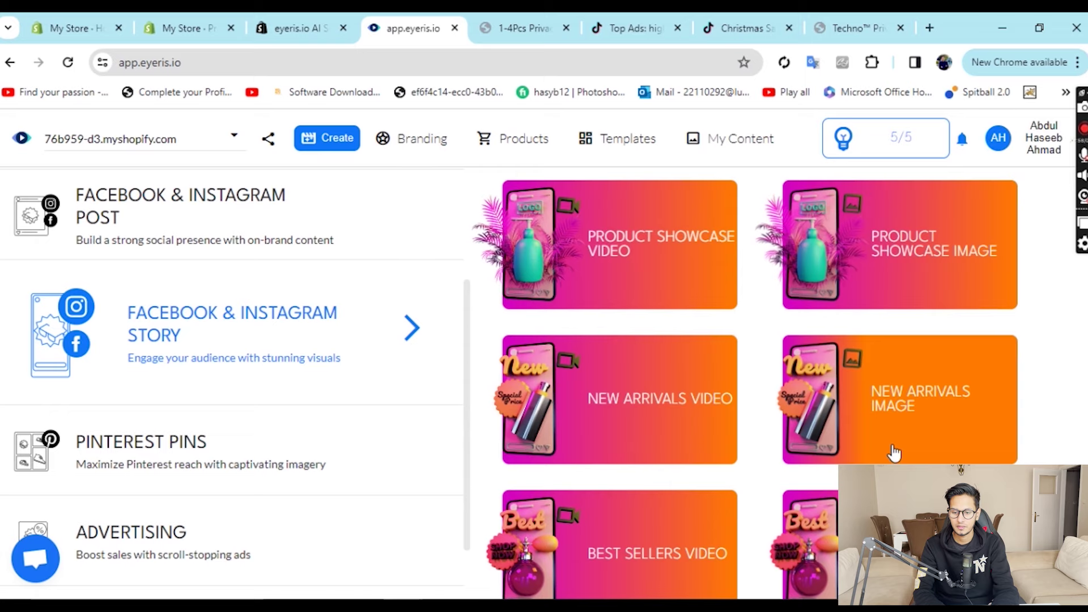
pyautogui.scroll(-5, 894, 452)
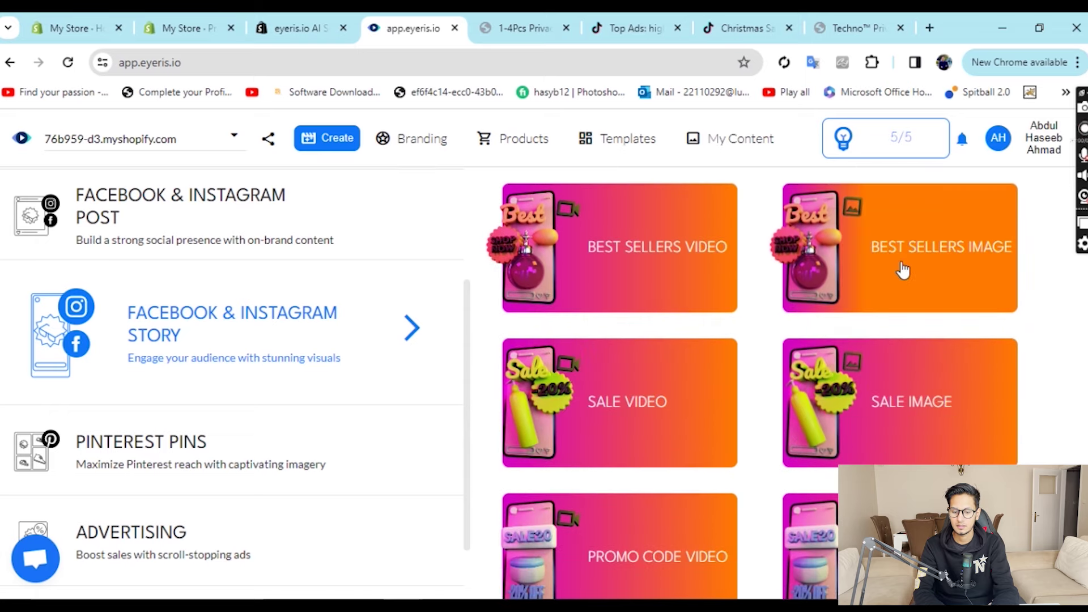
pyautogui.scroll(-3, 903, 270)
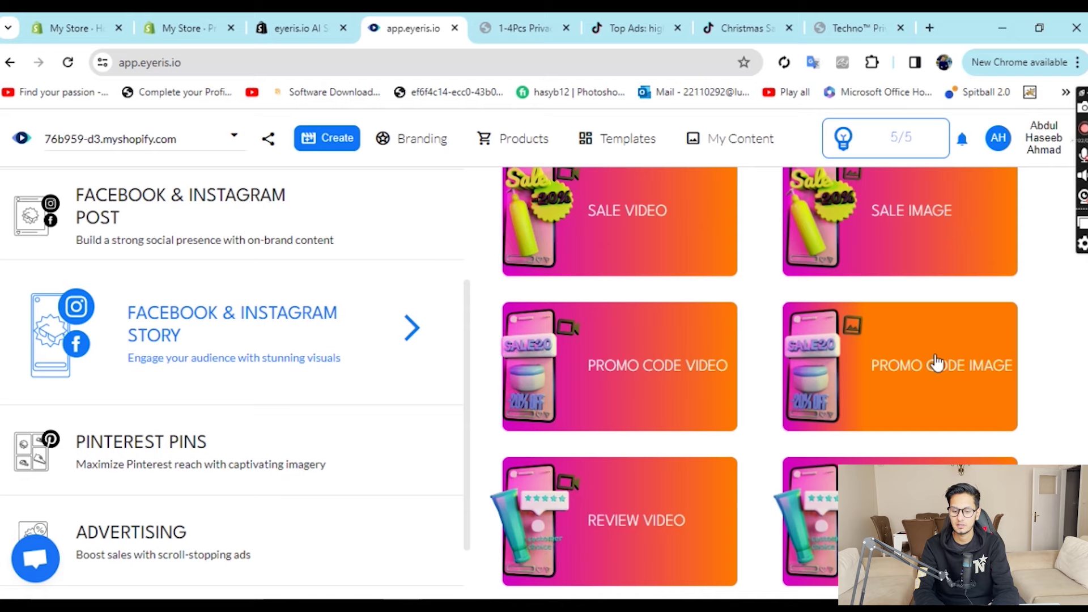
pyautogui.scroll(8, 936, 362)
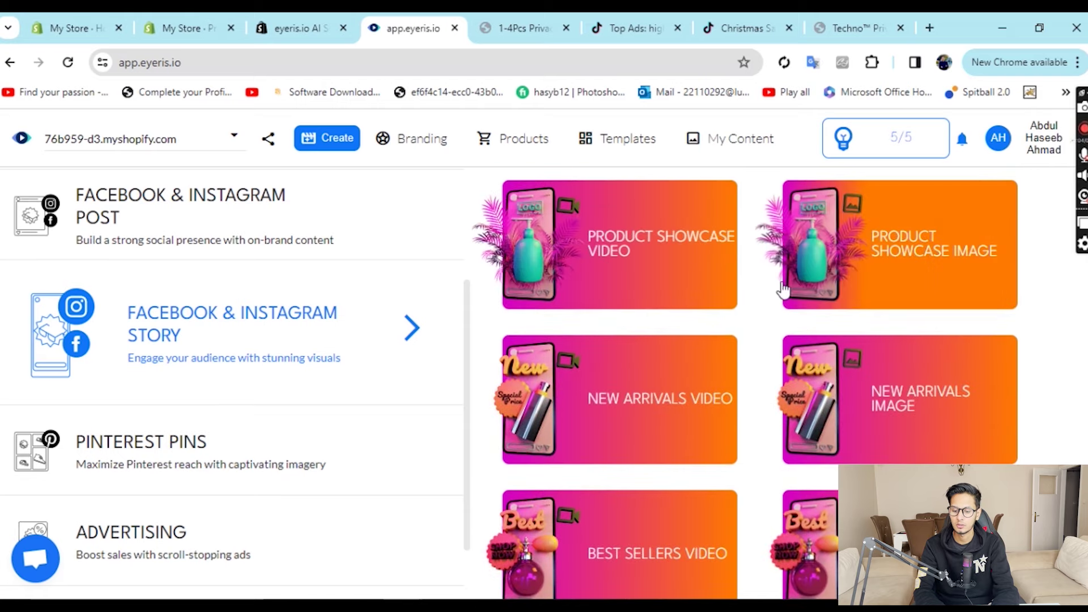
pyautogui.click(652, 274)
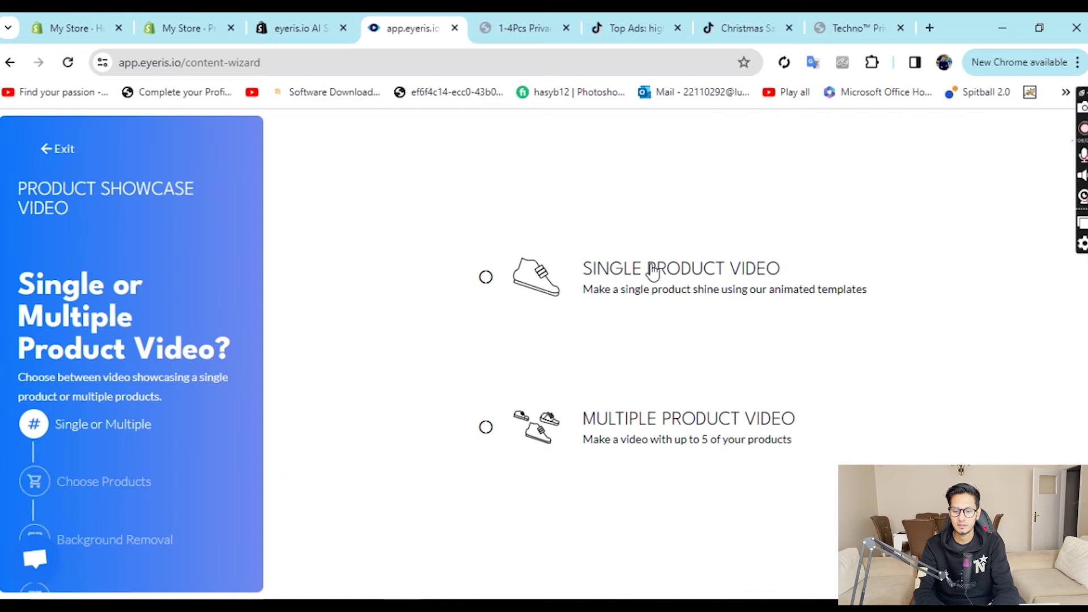
pyautogui.click(512, 292)
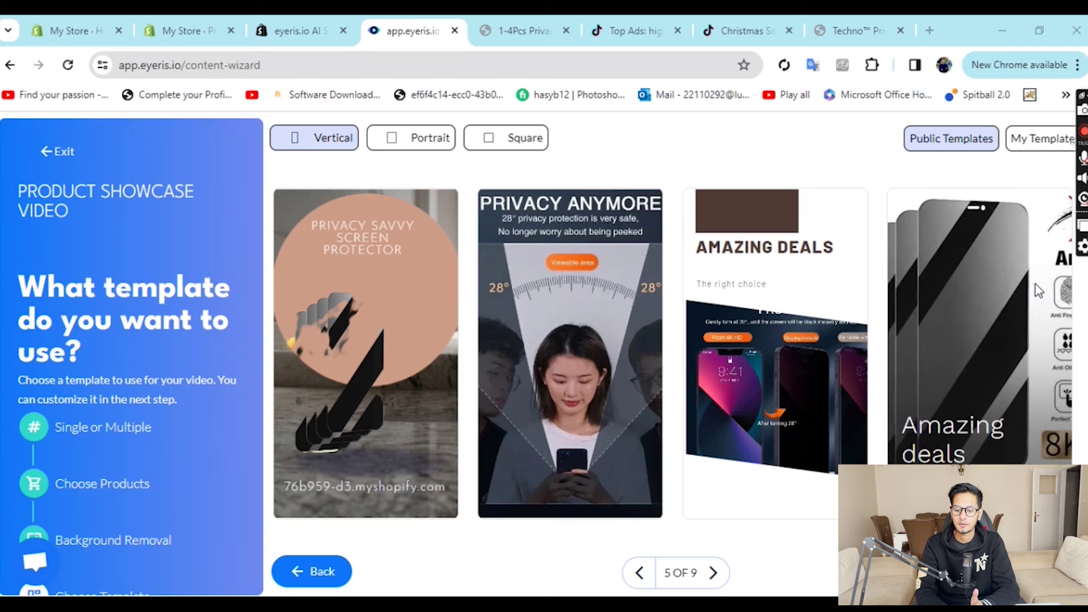
# - Choose the vertical "Amazing deals" template showing the dark screen protectors and review the product's name, marketing message and top features
pyautogui.click(1011, 333)
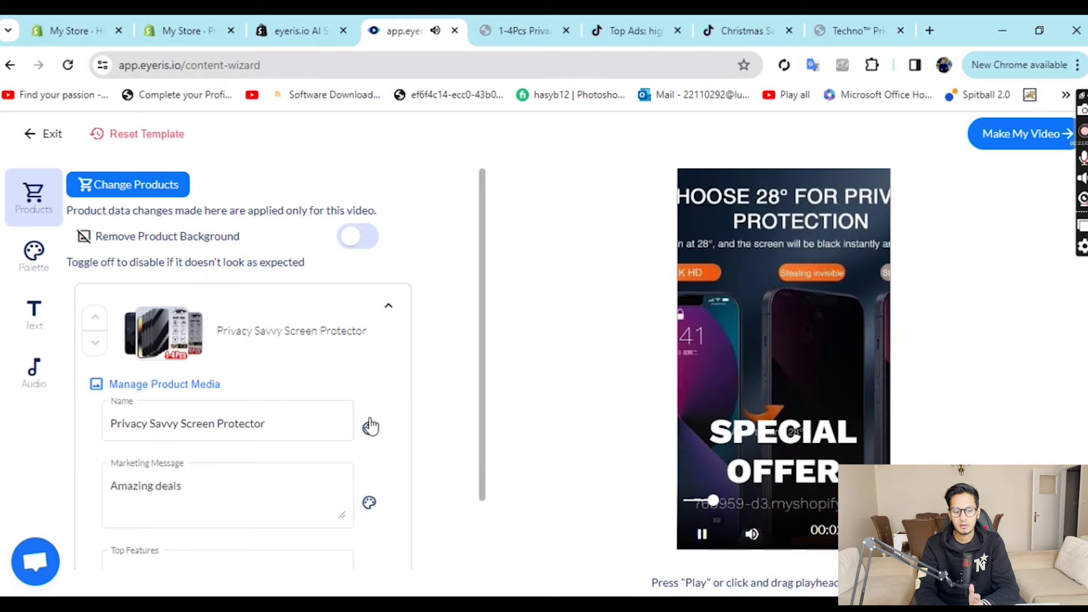
pyautogui.scroll(-2, 298, 522)
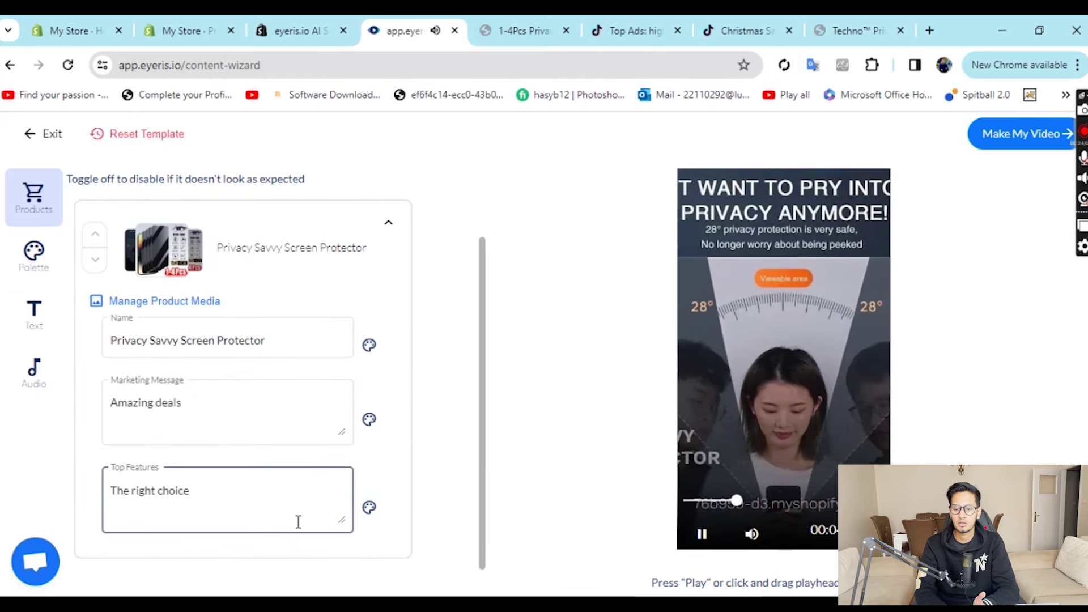
pyautogui.click(348, 432)
pyautogui.click(556, 403)
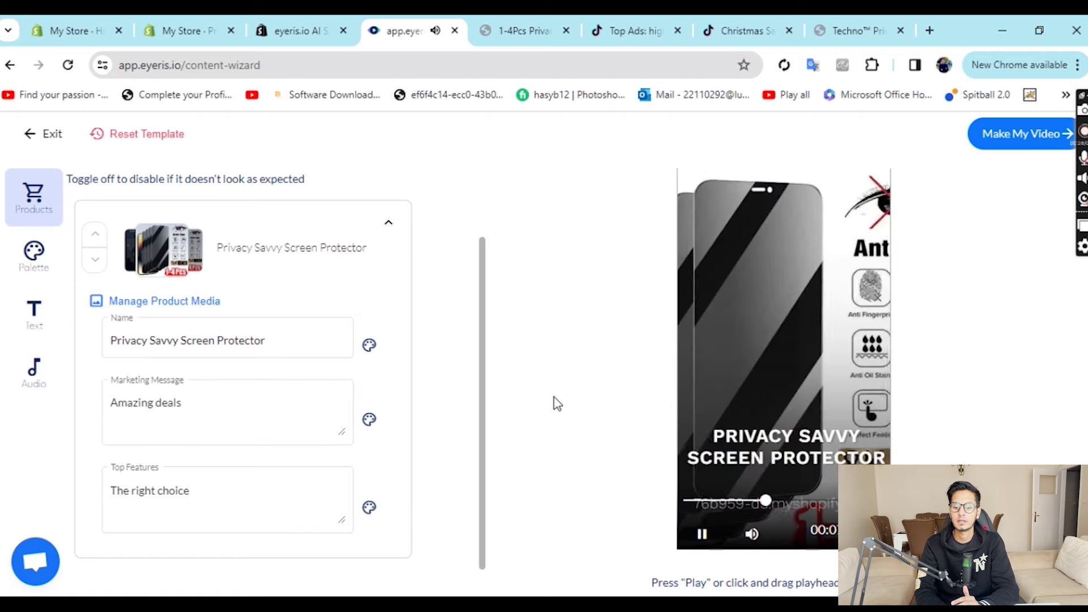
# - Make the product video at the Standard 504:896 resolution
pyautogui.click(1037, 143)
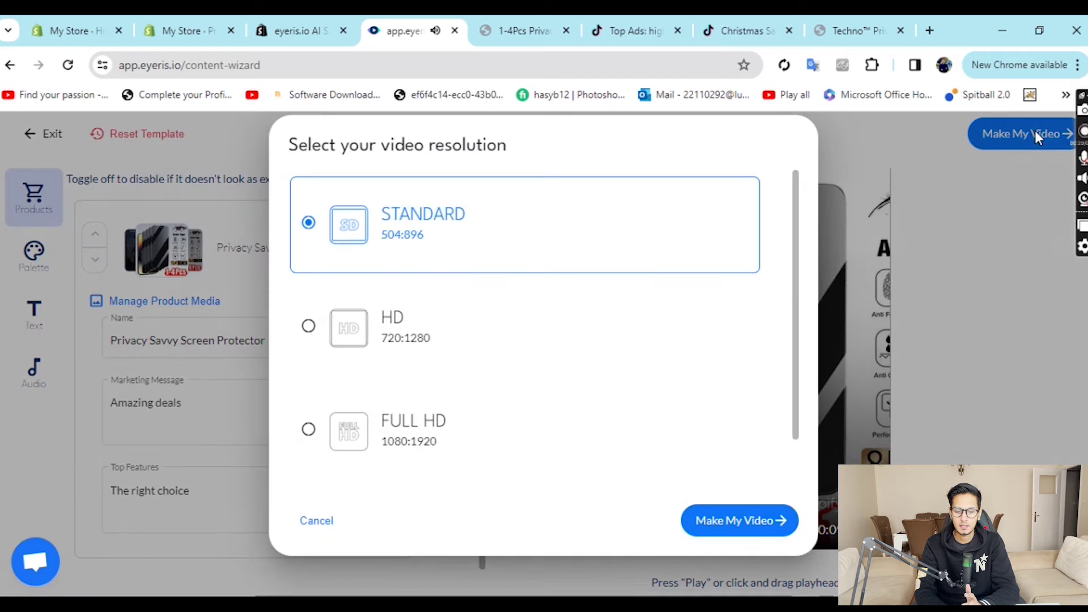
pyautogui.click(475, 326)
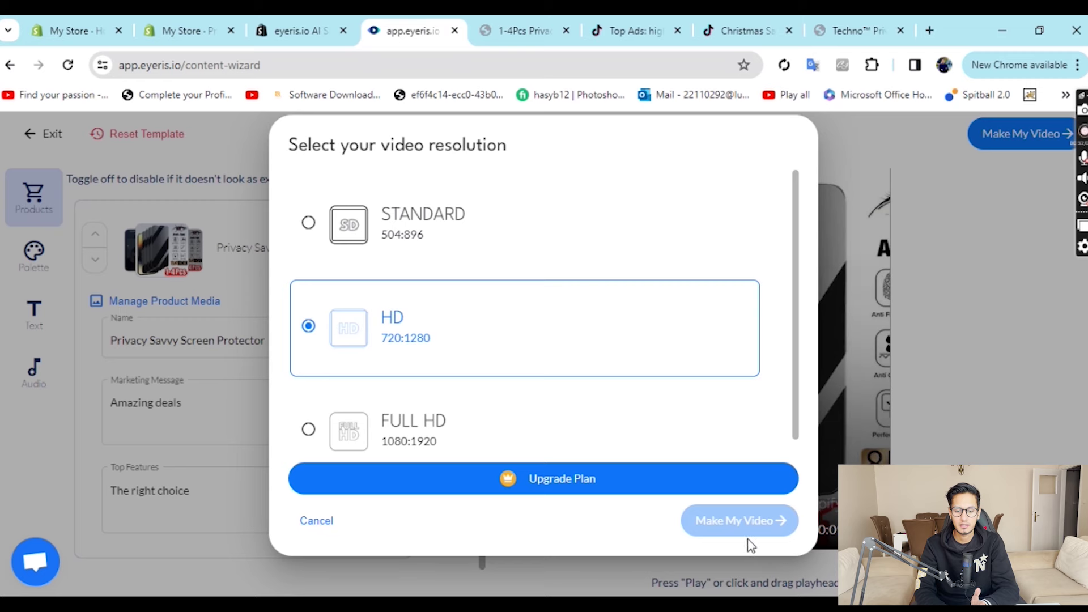
pyautogui.click(529, 233)
pyautogui.click(708, 536)
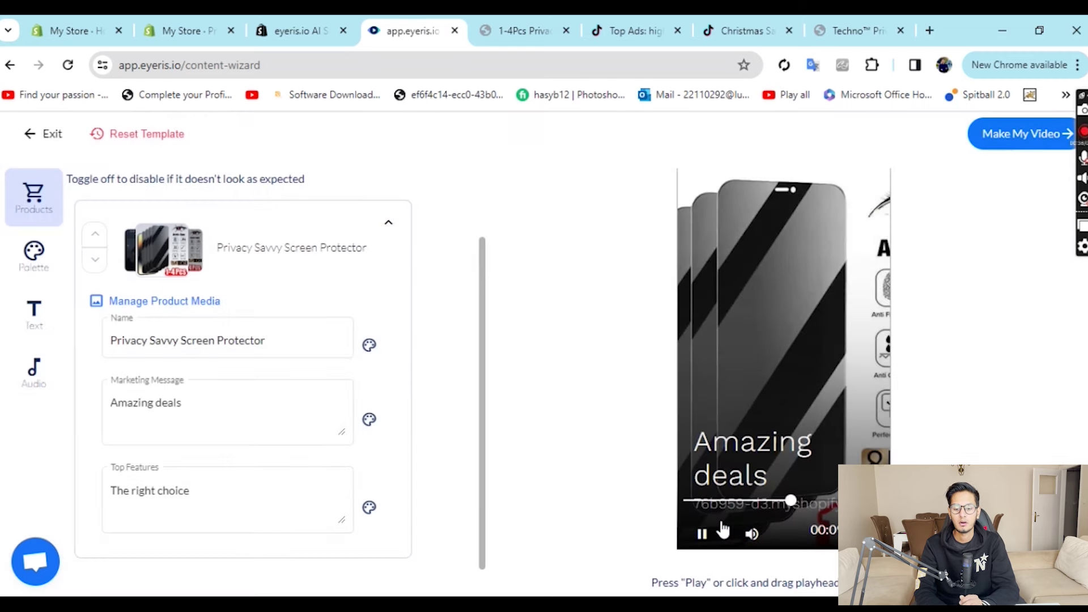